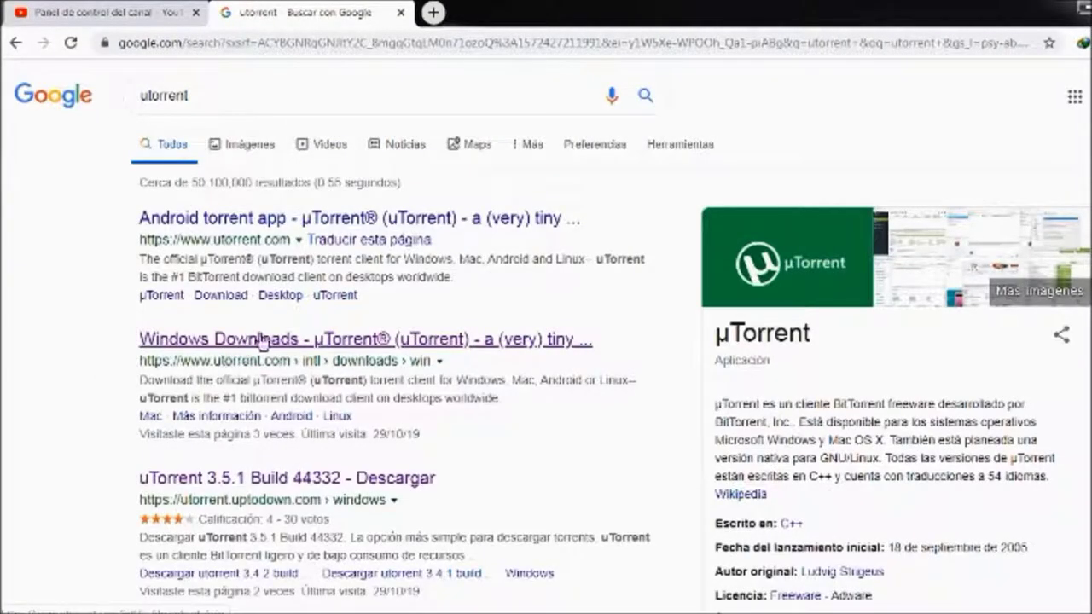
Step: Open the official µTorrent Windows downloads page and download the stable 3.5.5 build 45365 installer
{"action": "left_click", "coordinate": [339, 339]}
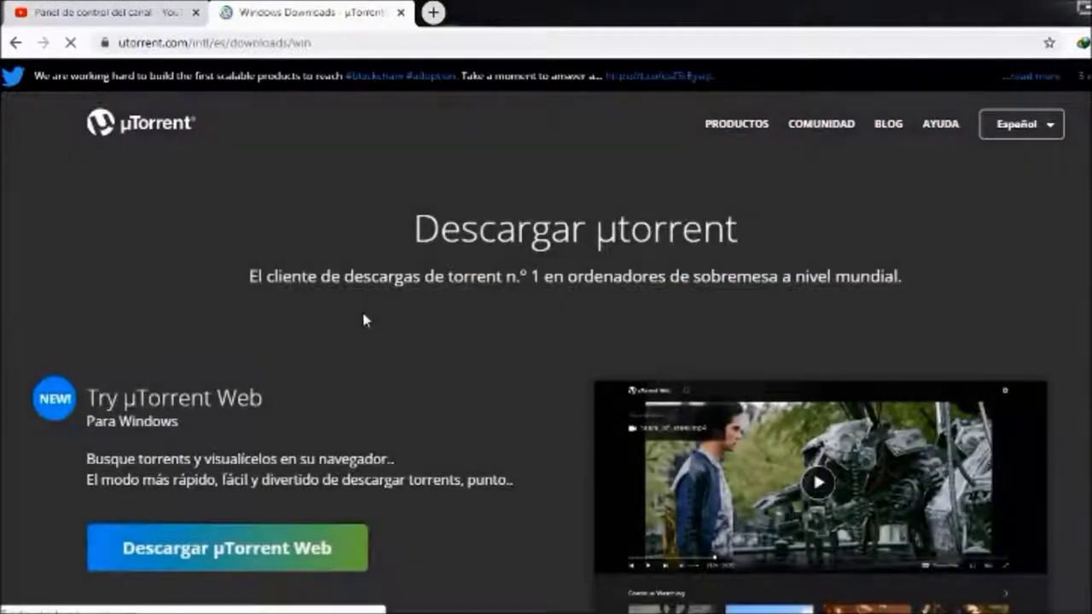
{"action": "scroll", "coordinate": [365, 318], "scroll_direction": "down", "scroll_amount": 10}
{"action": "scroll", "coordinate": [362, 318], "scroll_direction": "down", "scroll_amount": 1}
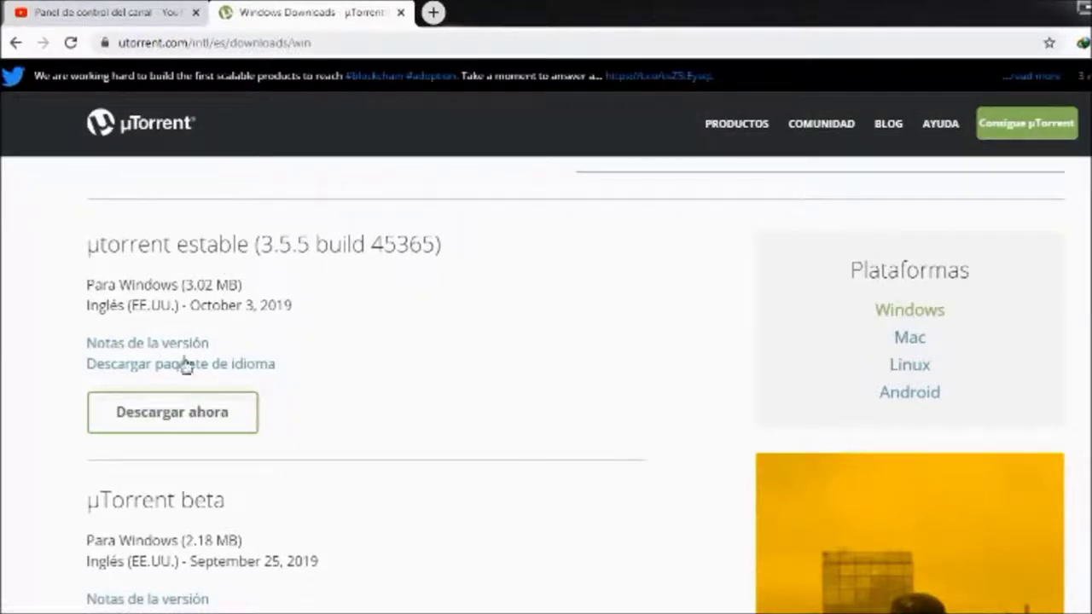
{"action": "left_click", "coordinate": [173, 418]}
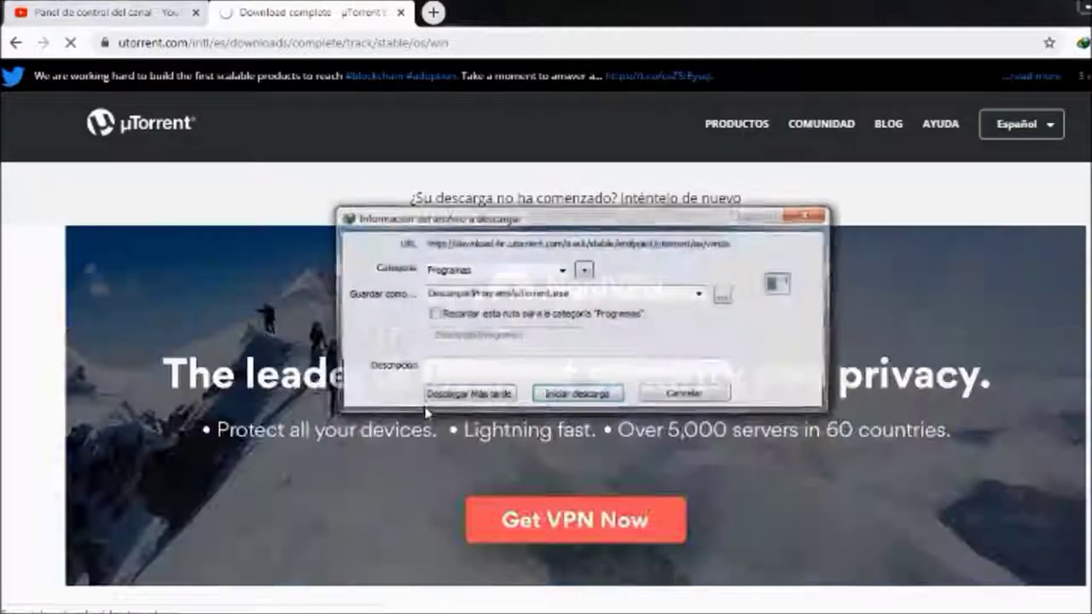
{"action": "left_click", "coordinate": [581, 393]}
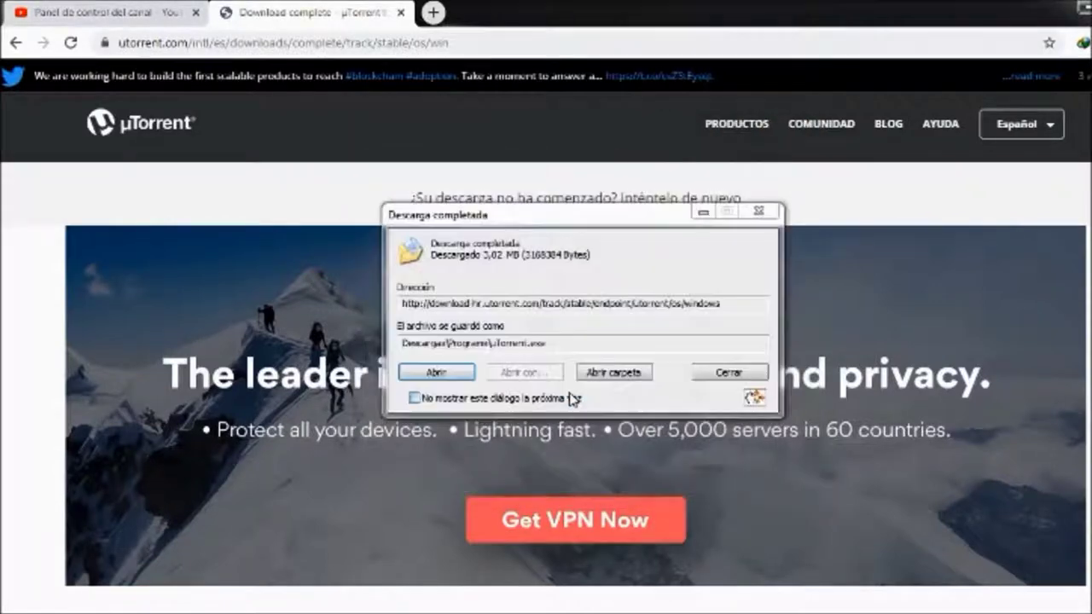
Step: Run the downloaded µTorrent installer, continue past the welcome page and accept the license agreement and privacy policy
{"action": "left_click", "coordinate": [433, 373]}
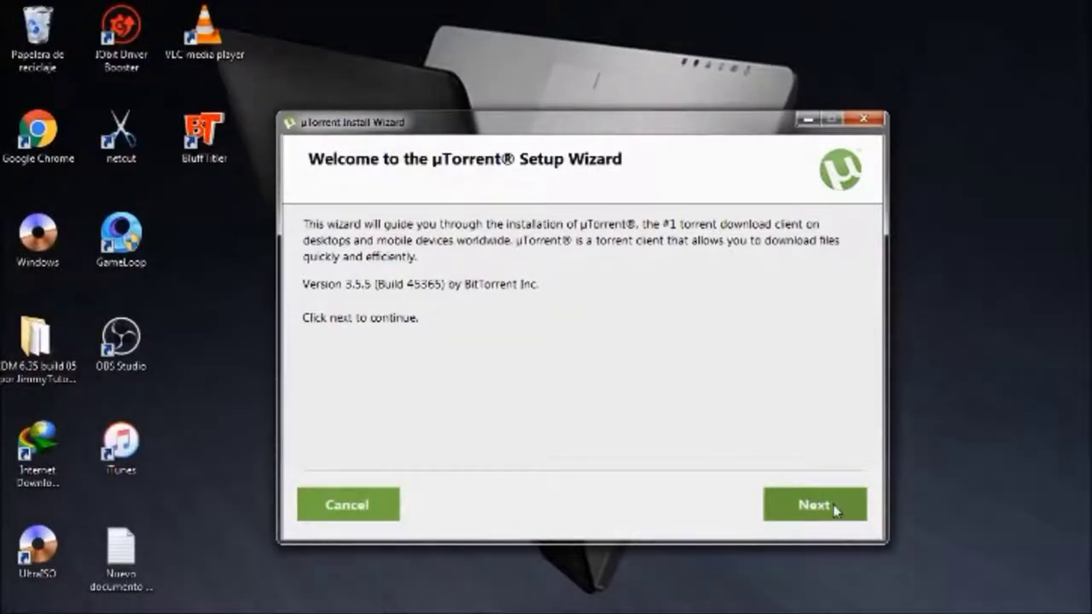
{"action": "left_click", "coordinate": [835, 510]}
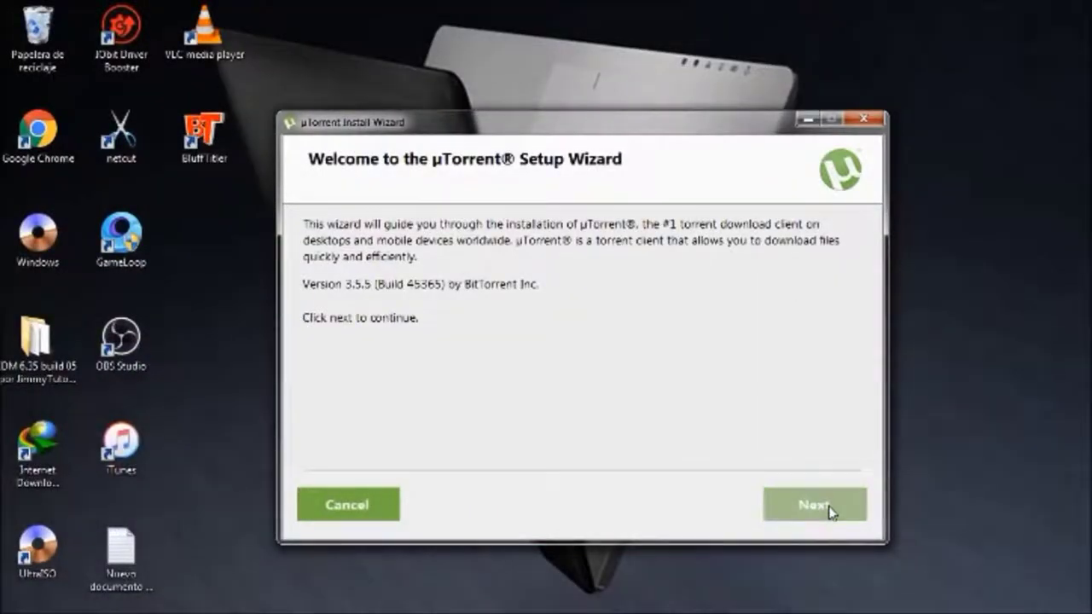
{"action": "left_click", "coordinate": [832, 513]}
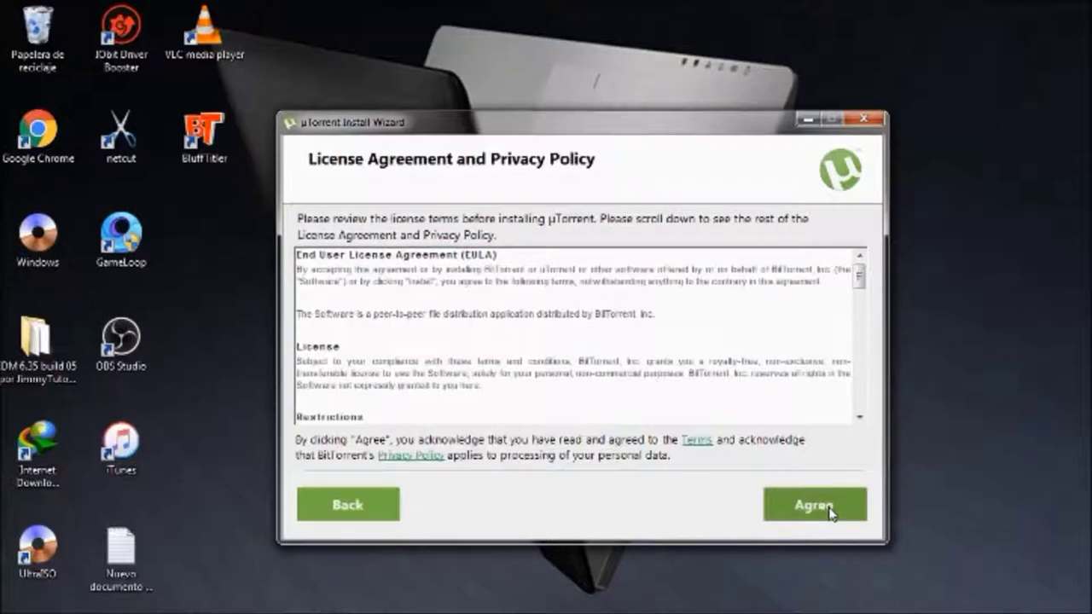
{"action": "left_click", "coordinate": [825, 506]}
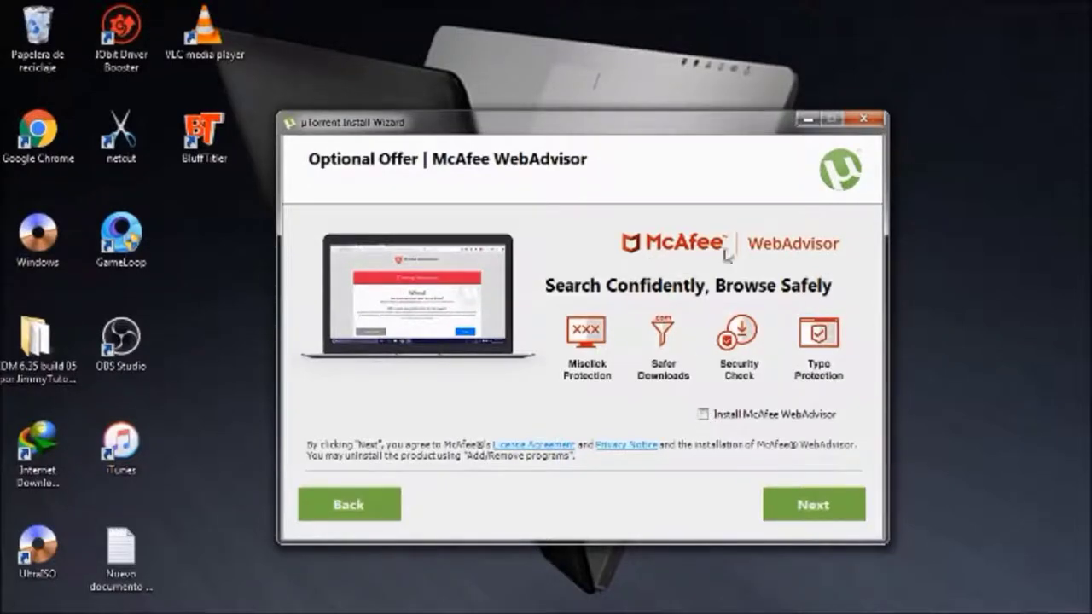
Step: Skip the McAfee WebAdvisor and Avast Free Antivirus offers, then finish the installation with the default options and launch µTorrent
{"action": "left_click", "coordinate": [821, 504]}
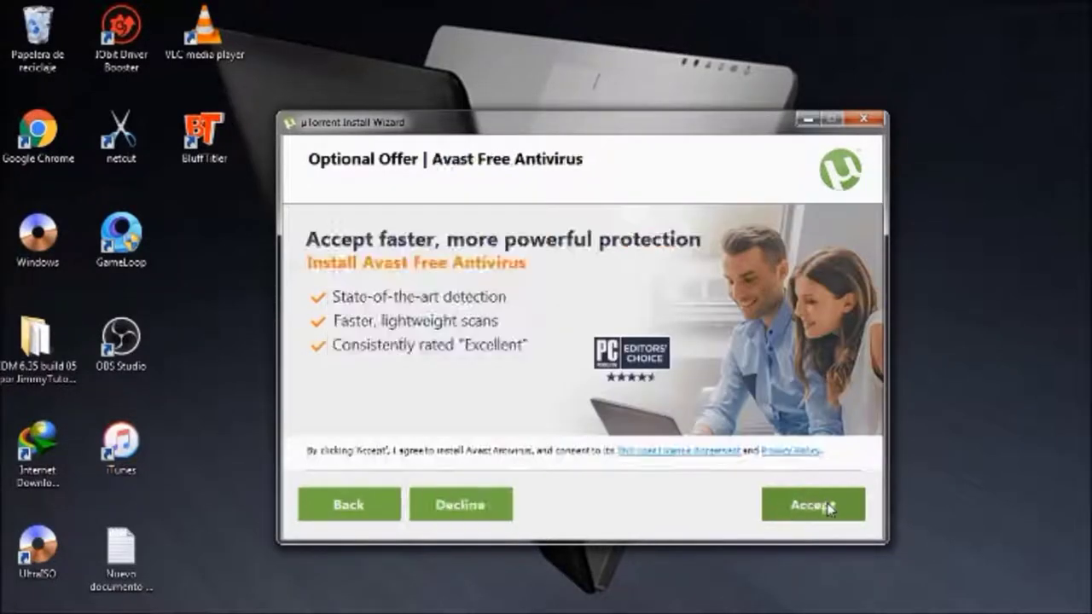
{"action": "left_click", "coordinate": [458, 509]}
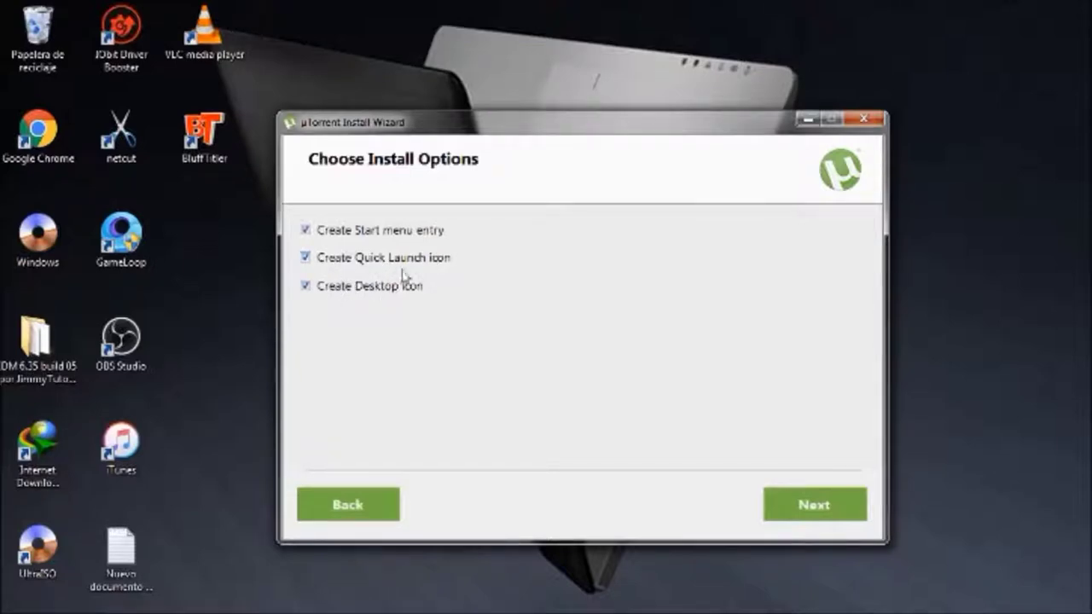
{"action": "left_click", "coordinate": [805, 506]}
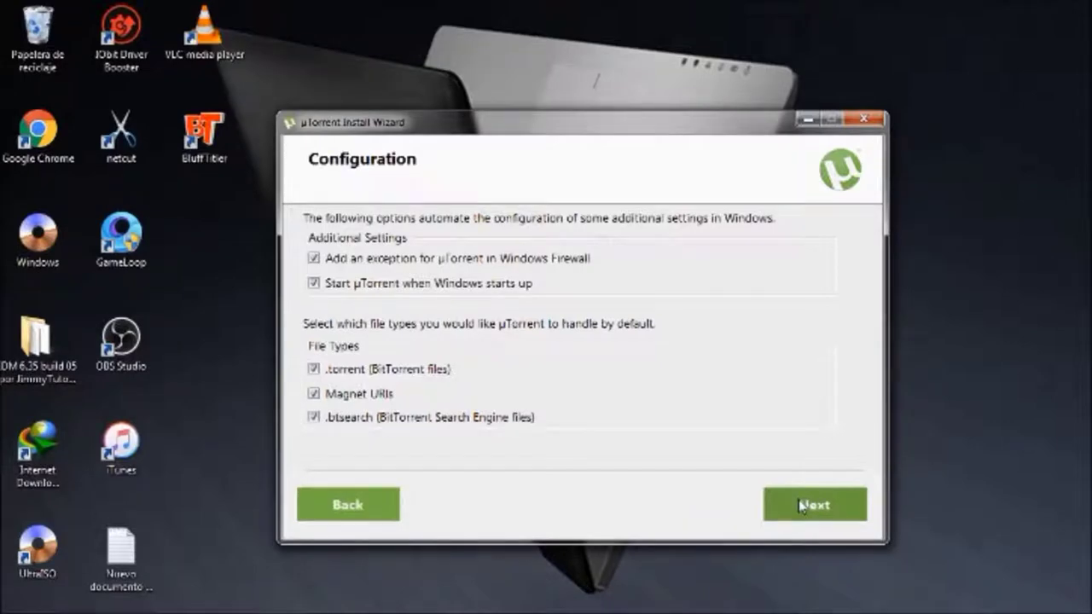
{"action": "left_click", "coordinate": [802, 506]}
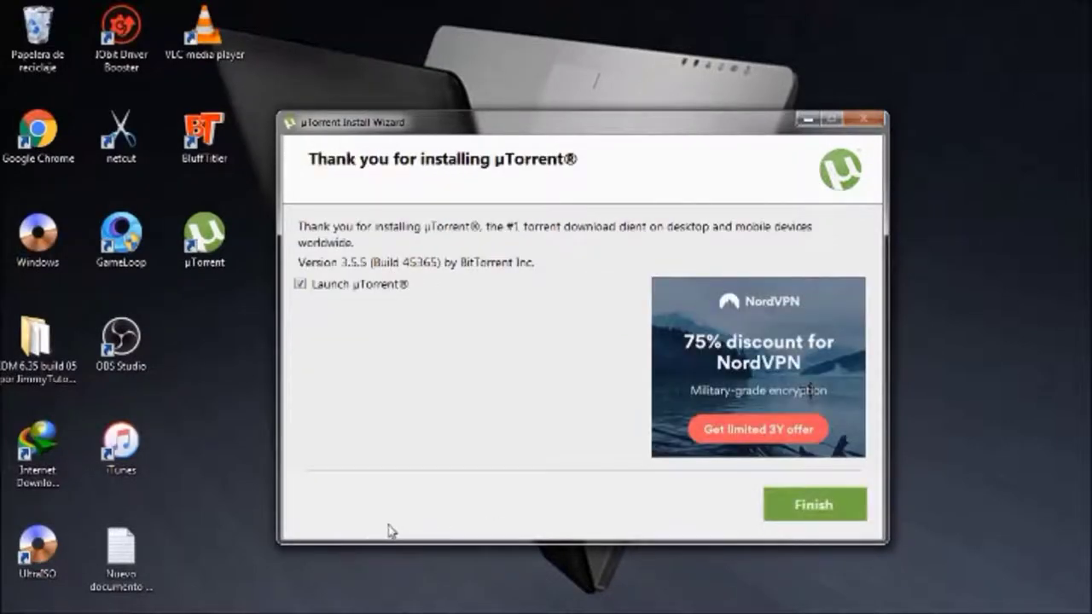
{"action": "left_click", "coordinate": [809, 517]}
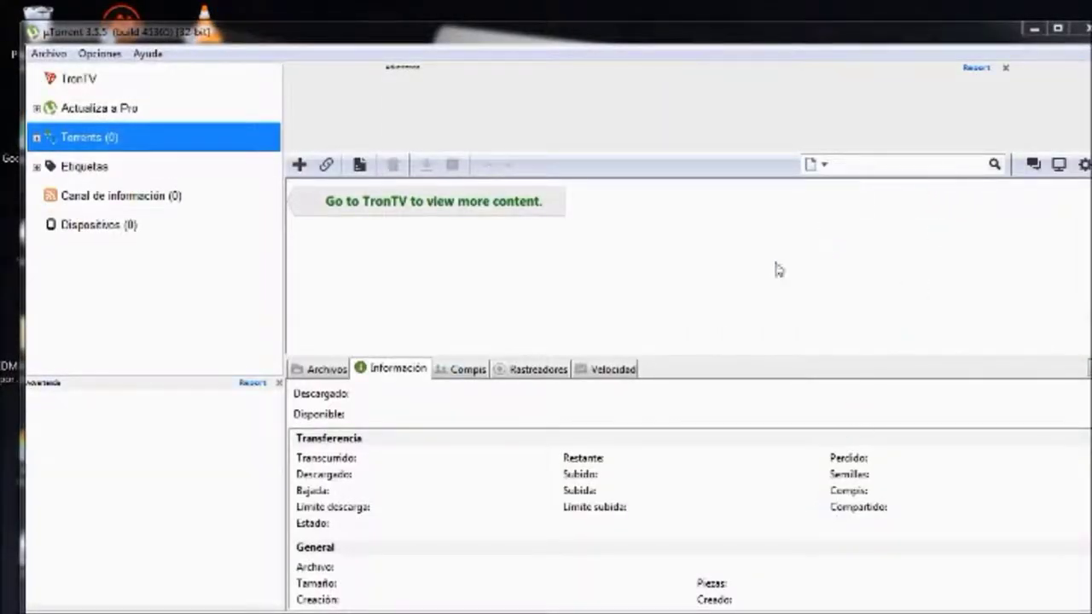
Step: Minimize µTorrent, switch to Chrome and go to the copied pivigames.blog address for Minecraft Story Mode
{"action": "left_click", "coordinate": [1034, 29]}
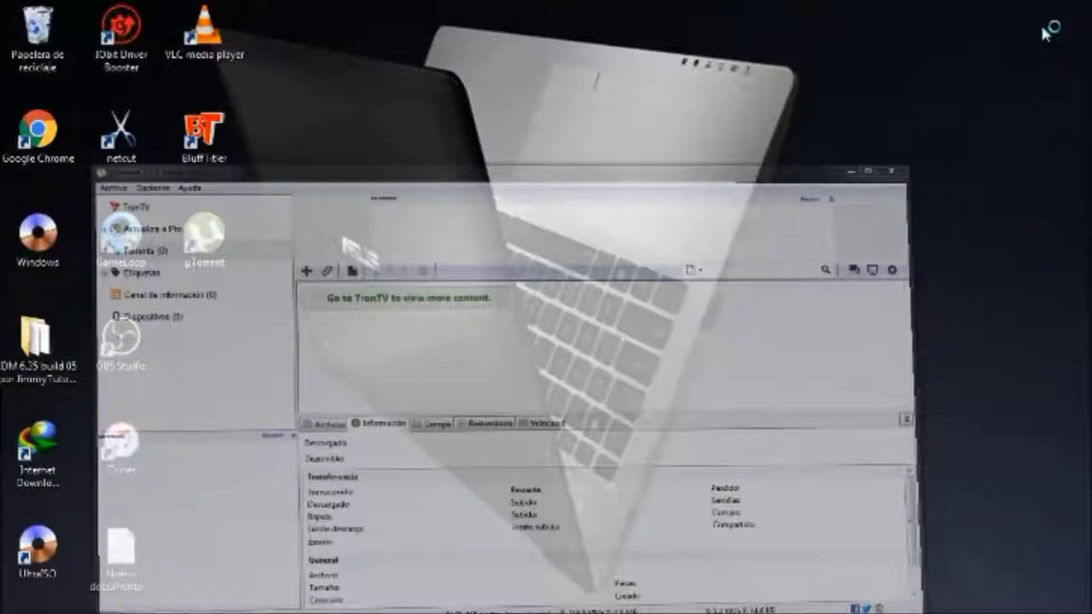
{"action": "key", "text": "alt+Tab"}
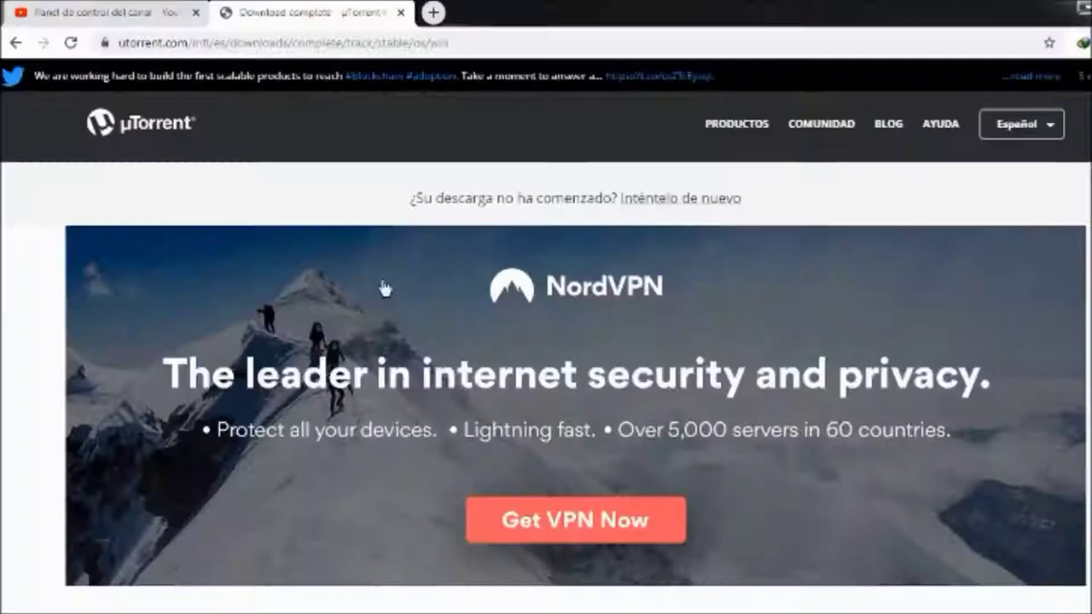
{"action": "right_click", "coordinate": [460, 42]}
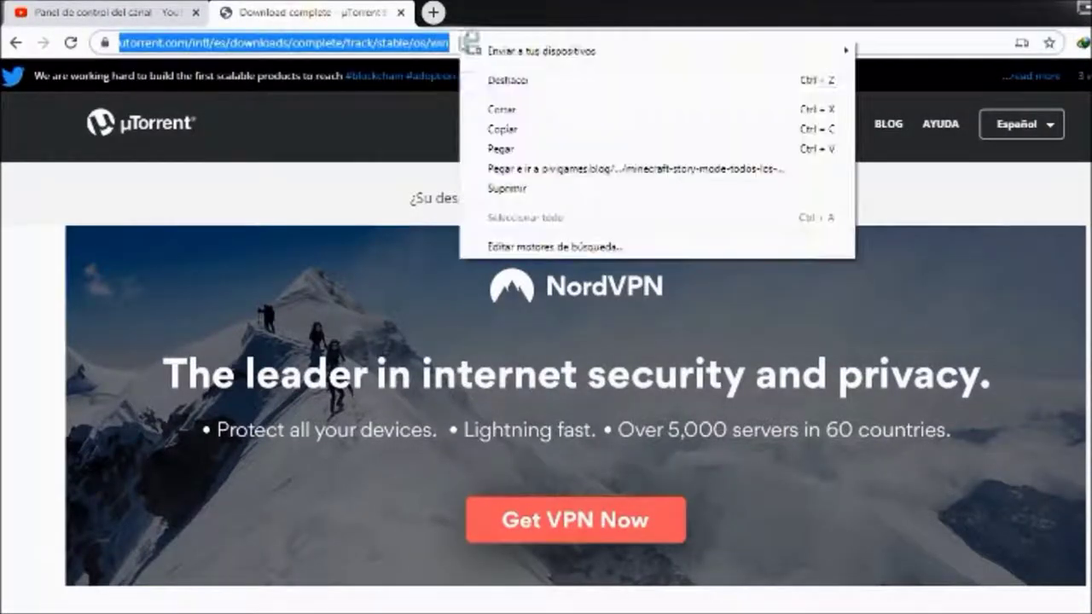
{"action": "left_click", "coordinate": [510, 168]}
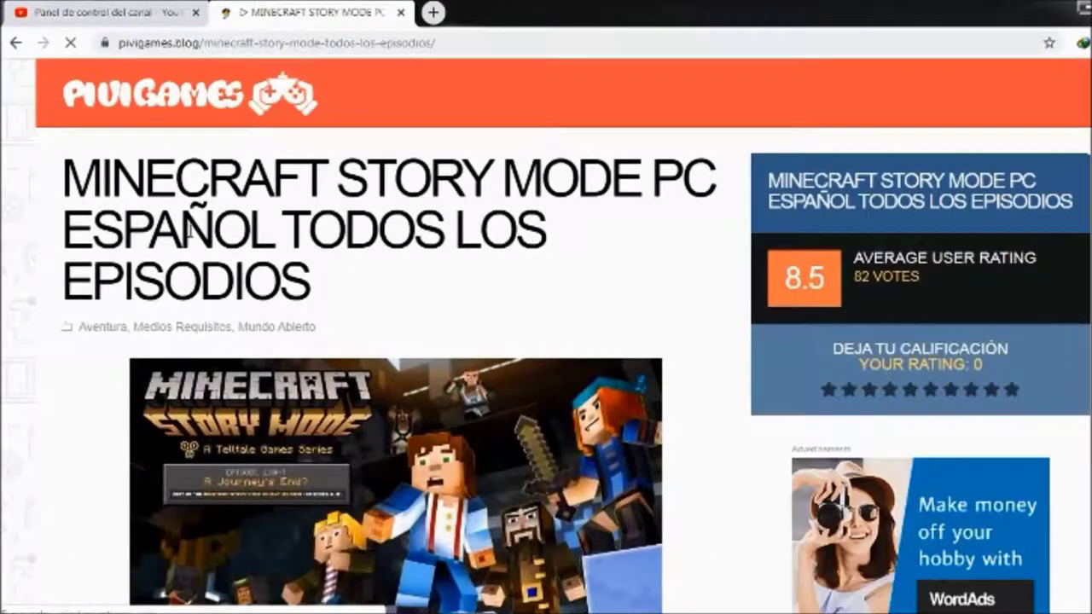
Step: Find the download links section of the Minecraft Story Mode page and open its torrent link
{"action": "scroll", "coordinate": [170, 282], "scroll_direction": "down", "scroll_amount": 5}
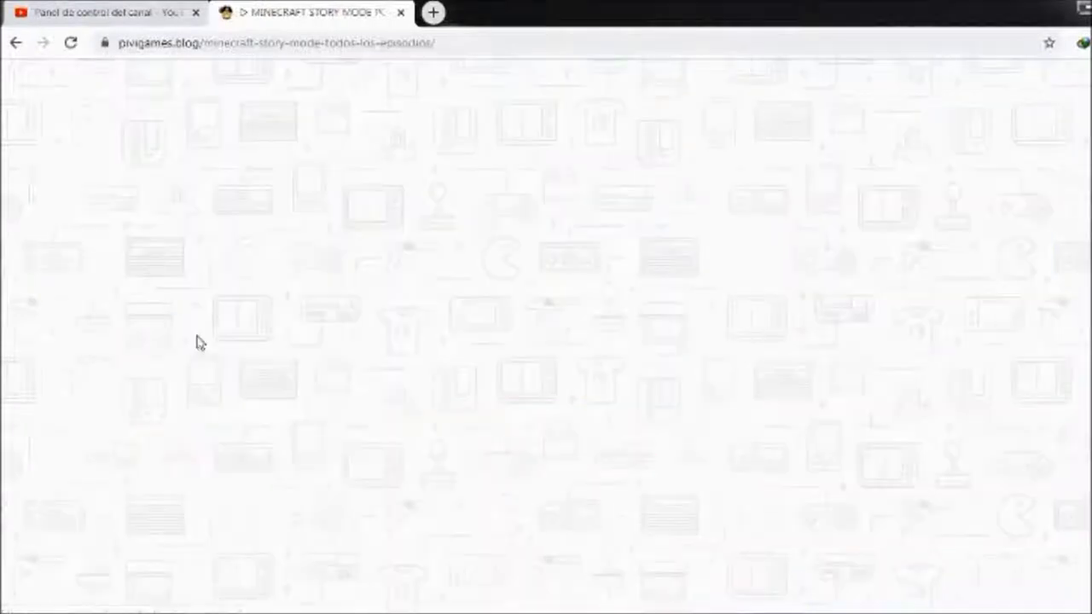
{"action": "scroll", "coordinate": [199, 336], "scroll_direction": "down", "scroll_amount": 5}
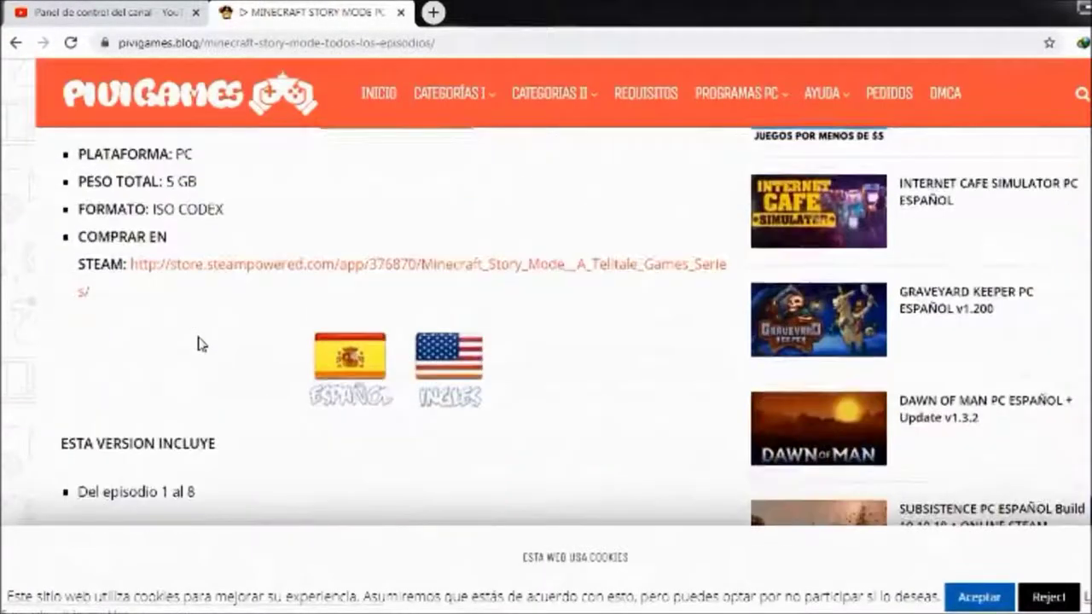
{"action": "scroll", "coordinate": [200, 341], "scroll_direction": "down", "scroll_amount": 2}
{"action": "scroll", "coordinate": [205, 342], "scroll_direction": "down", "scroll_amount": 10}
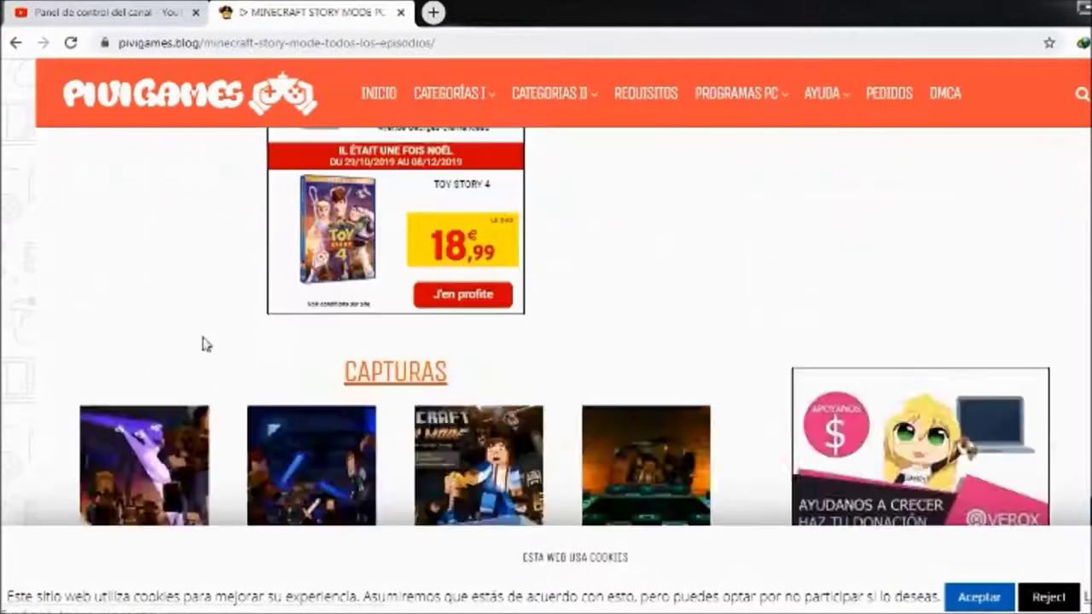
{"action": "scroll", "coordinate": [204, 341], "scroll_direction": "down", "scroll_amount": 8}
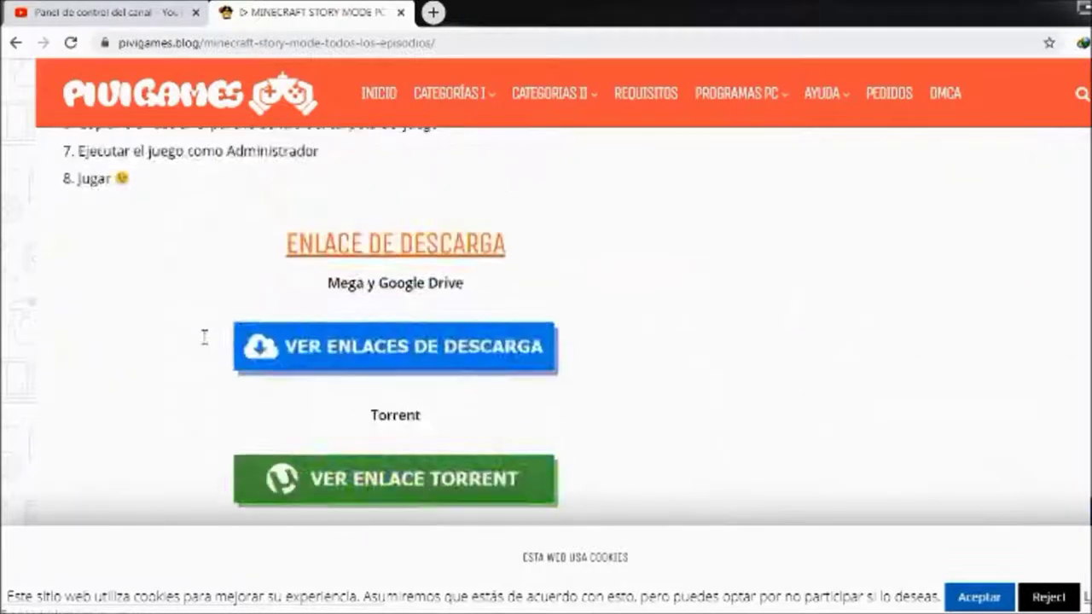
{"action": "scroll", "coordinate": [273, 367], "scroll_direction": "down", "scroll_amount": 1}
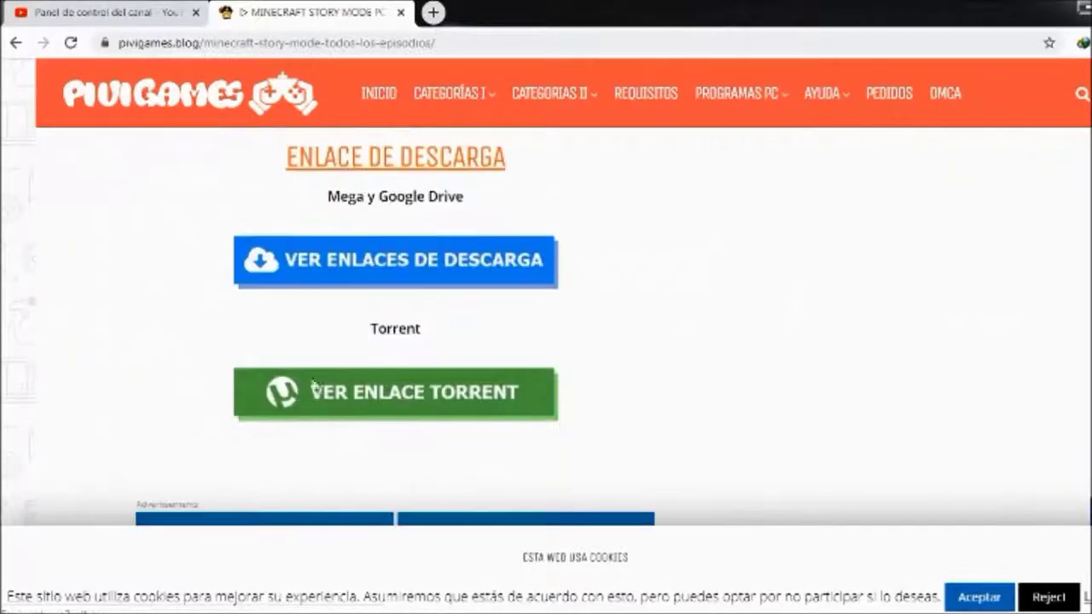
{"action": "left_click", "coordinate": [384, 401]}
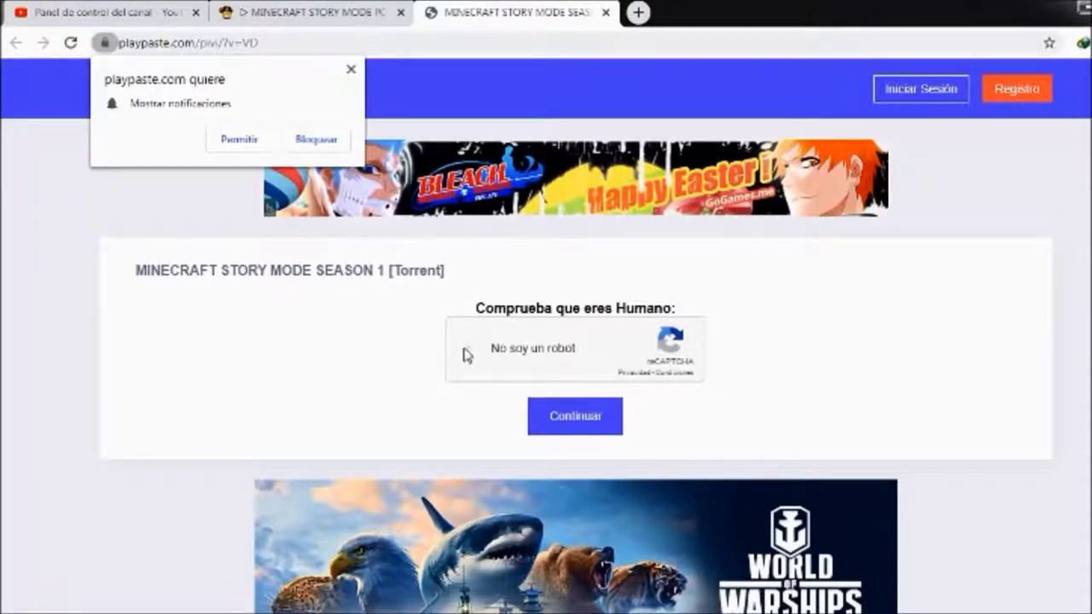
Step: Complete the human verification on PlayPaste, dismiss the notification request and continue to the download link
{"action": "left_click", "coordinate": [466, 352]}
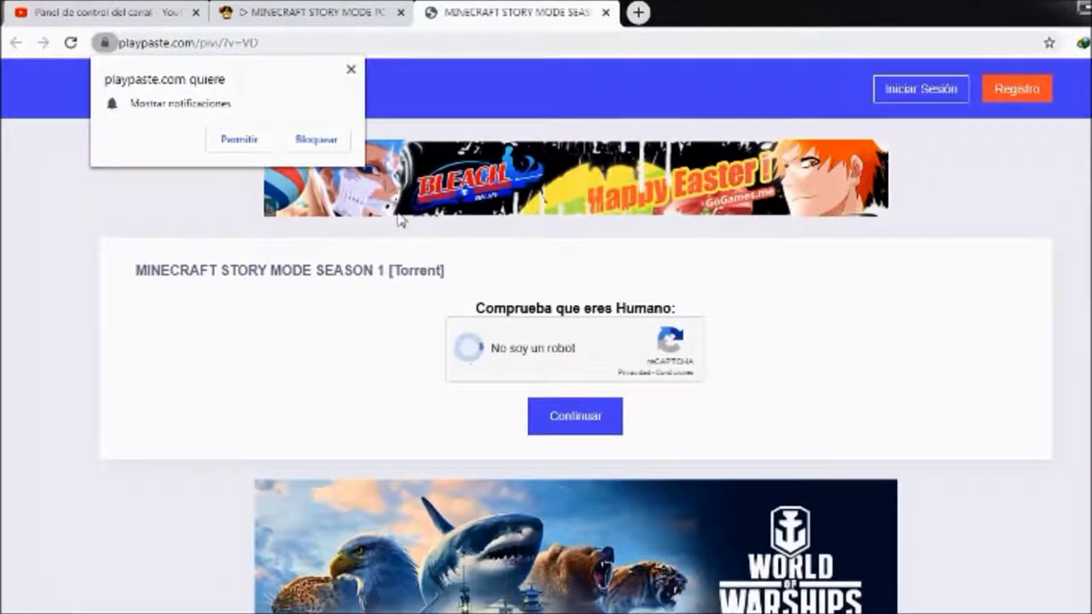
{"action": "left_click", "coordinate": [351, 70]}
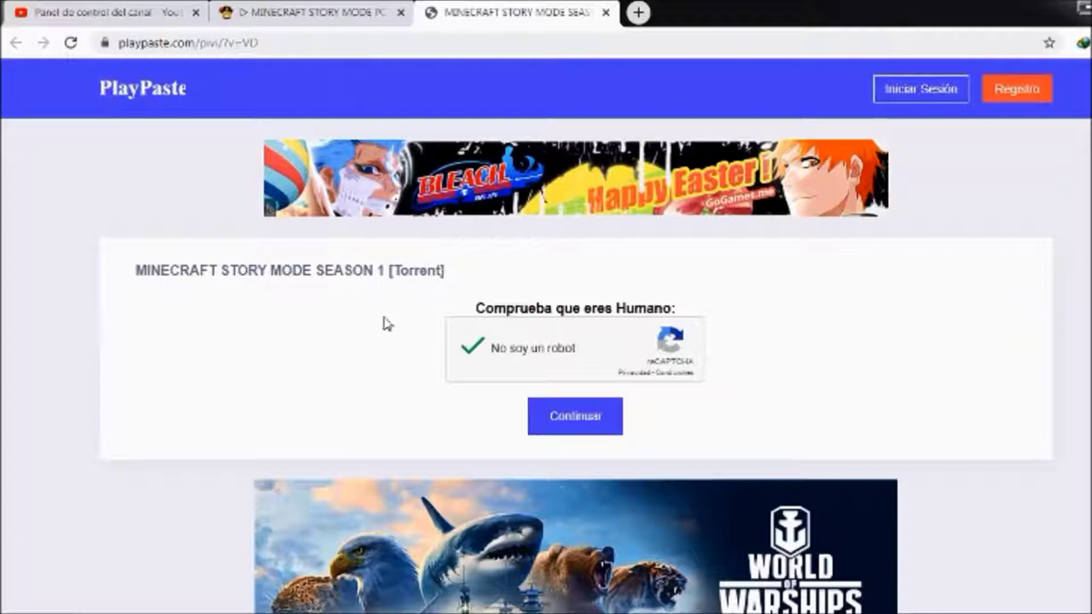
{"action": "left_click", "coordinate": [577, 418]}
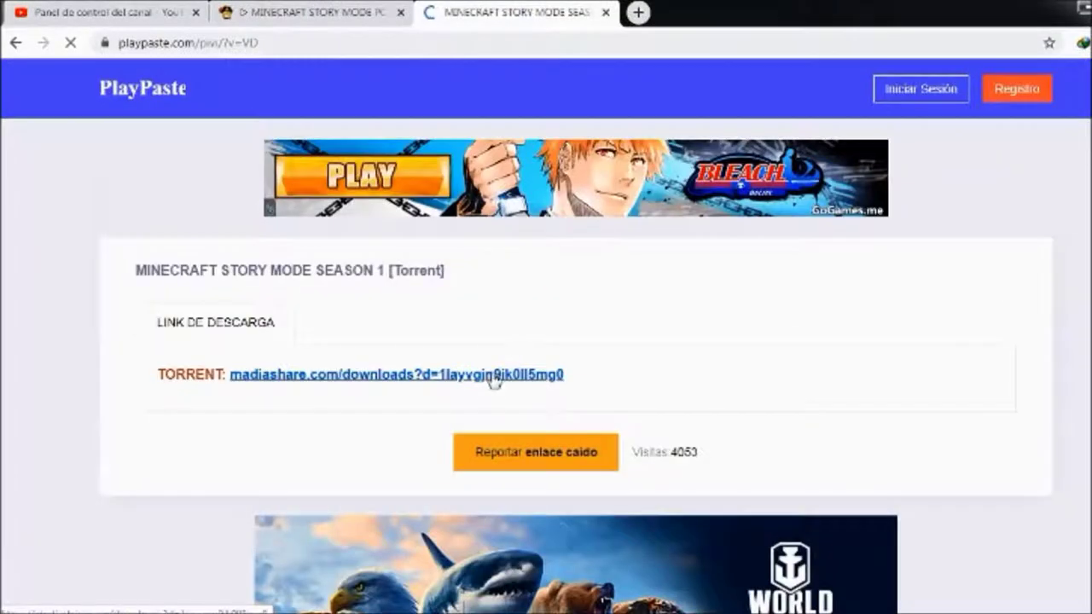
Step: Follow the madiashare.com torrent link, download MINSM1.torrent and close the advertising tab that opens
{"action": "left_click", "coordinate": [479, 382]}
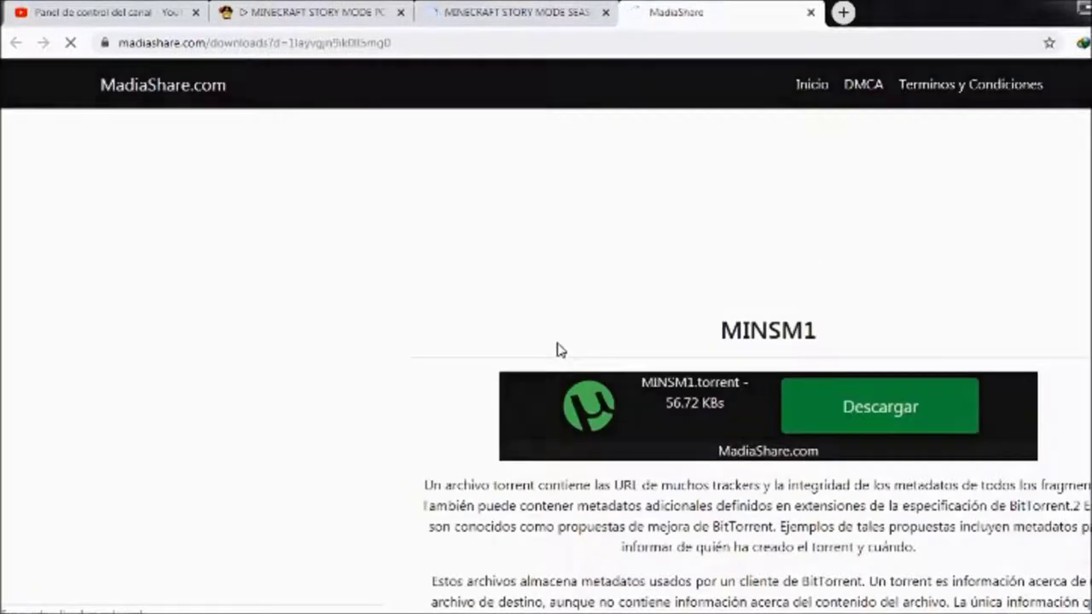
{"action": "left_click", "coordinate": [836, 409]}
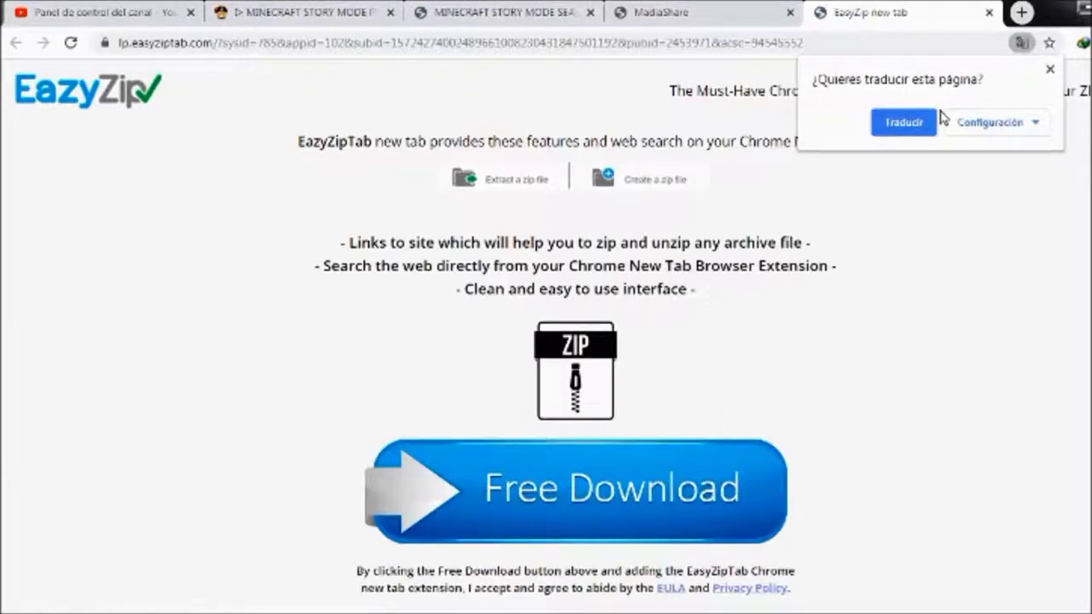
{"action": "left_click", "coordinate": [989, 12]}
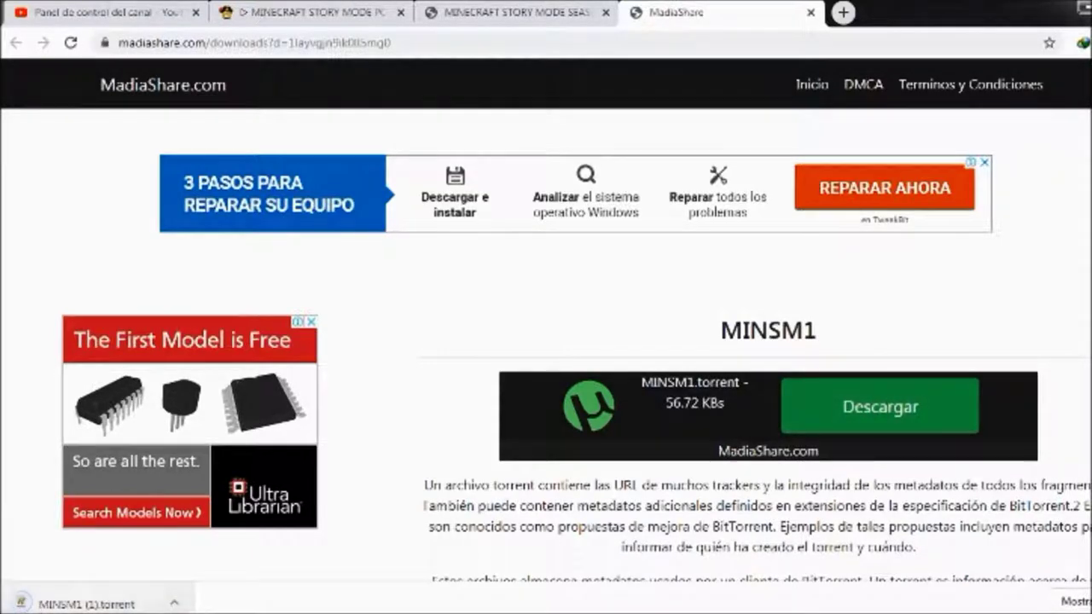
Step: Open the downloaded MINSM1 torrent file in µTorrent and add it with the default folder and all files selected
{"action": "left_click", "coordinate": [174, 604]}
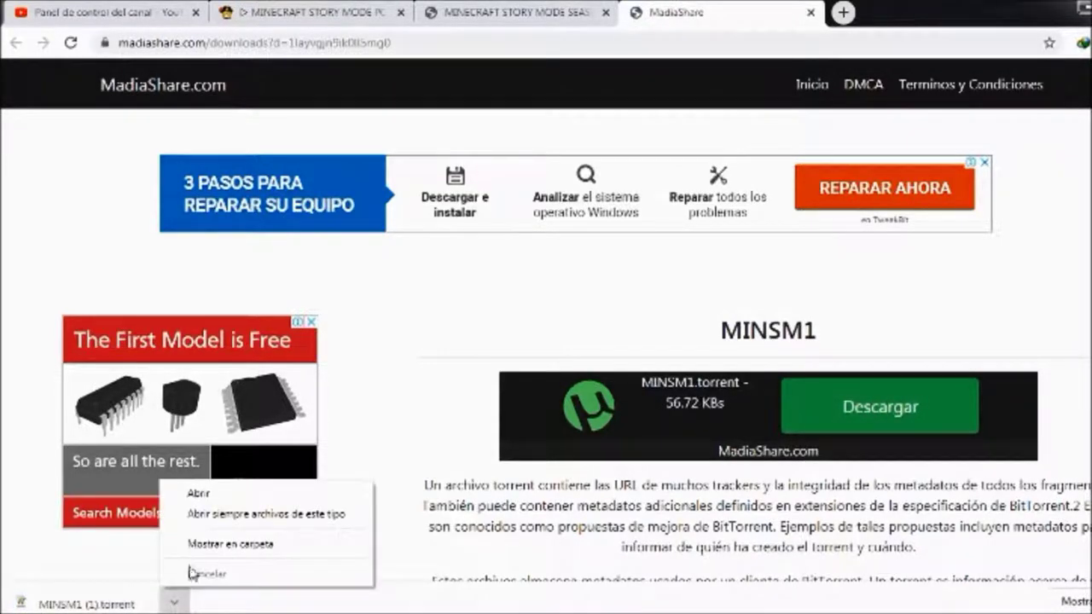
{"action": "left_click", "coordinate": [192, 492]}
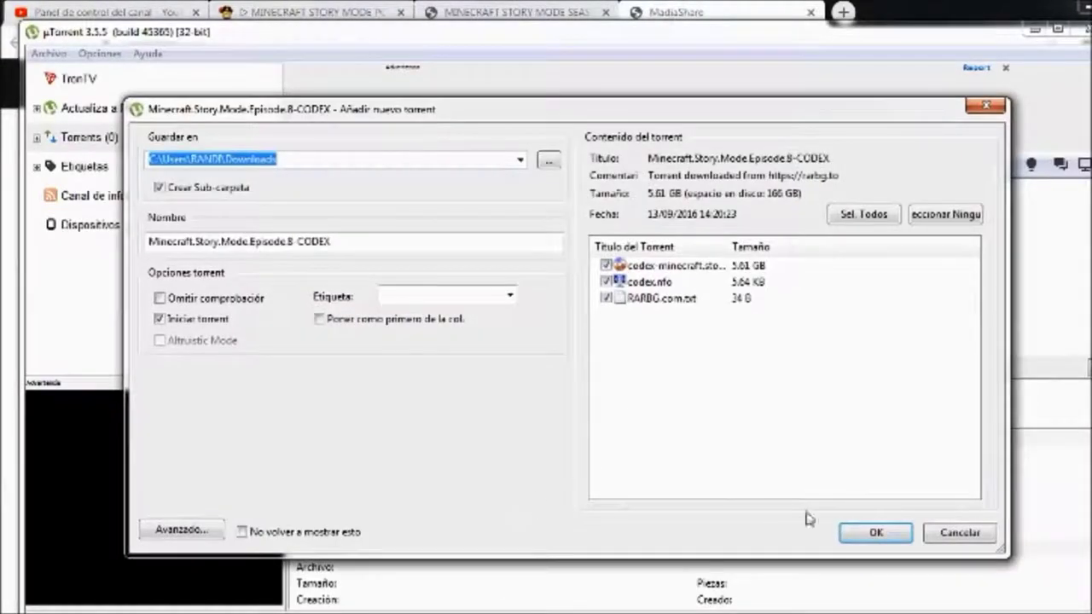
{"action": "left_click", "coordinate": [870, 531]}
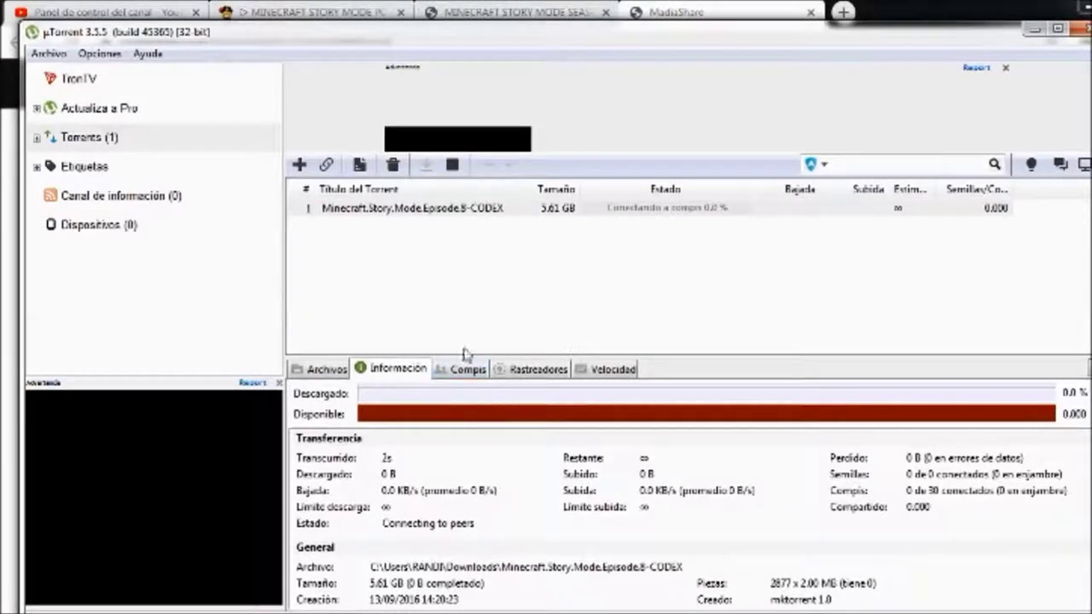
Step: Look at the options available for the Minecraft.Story.Mode.Episode.8-CODEX torrent and select it to view its transfer information
{"action": "right_click", "coordinate": [587, 211]}
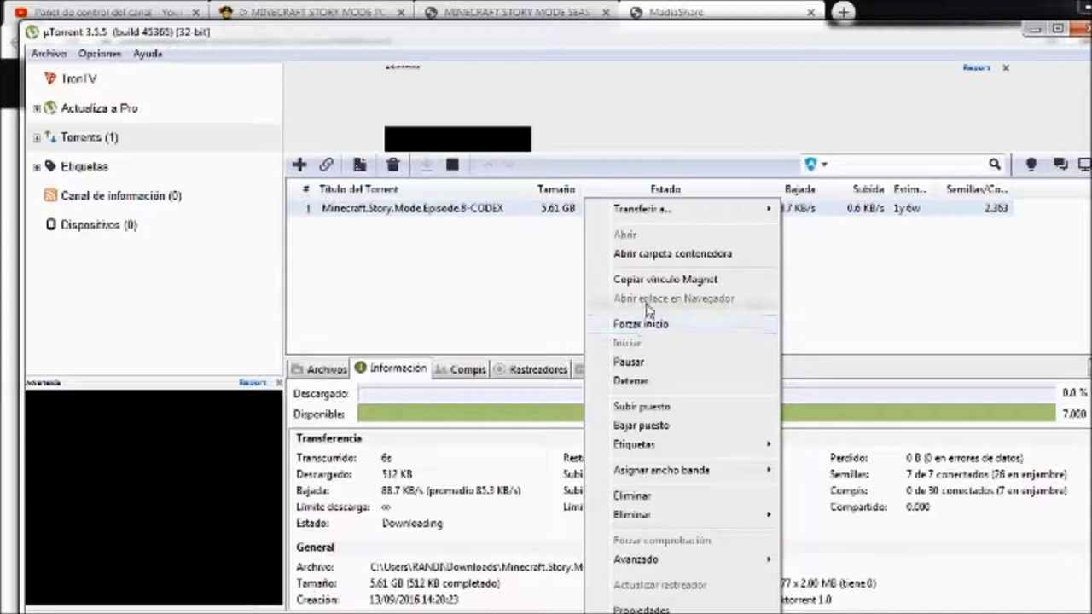
{"action": "left_click", "coordinate": [532, 295]}
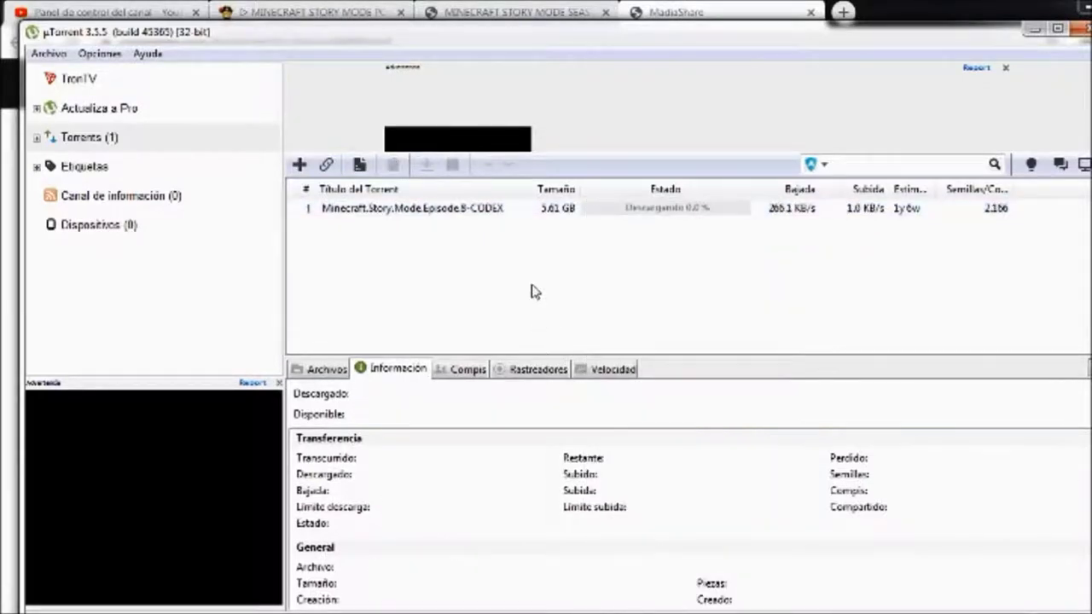
{"action": "left_click", "coordinate": [521, 208]}
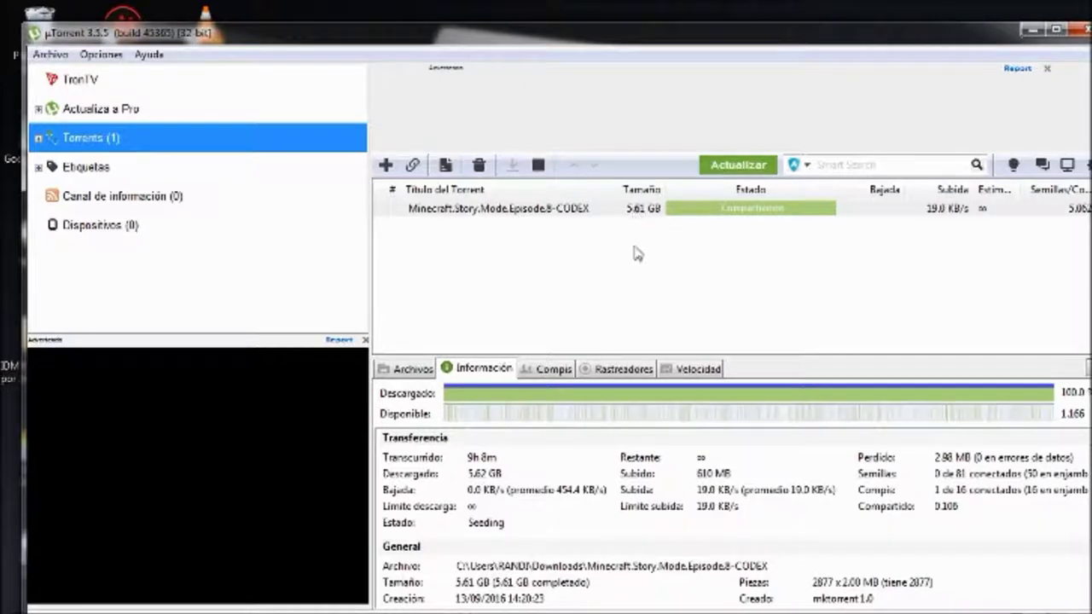
Step: Open the folder containing the downloaded Minecraft.Story.Mode.Episode.8-CODEX torrent, continuing past the µTorrent Pro upgrade notice
{"action": "right_click", "coordinate": [645, 213]}
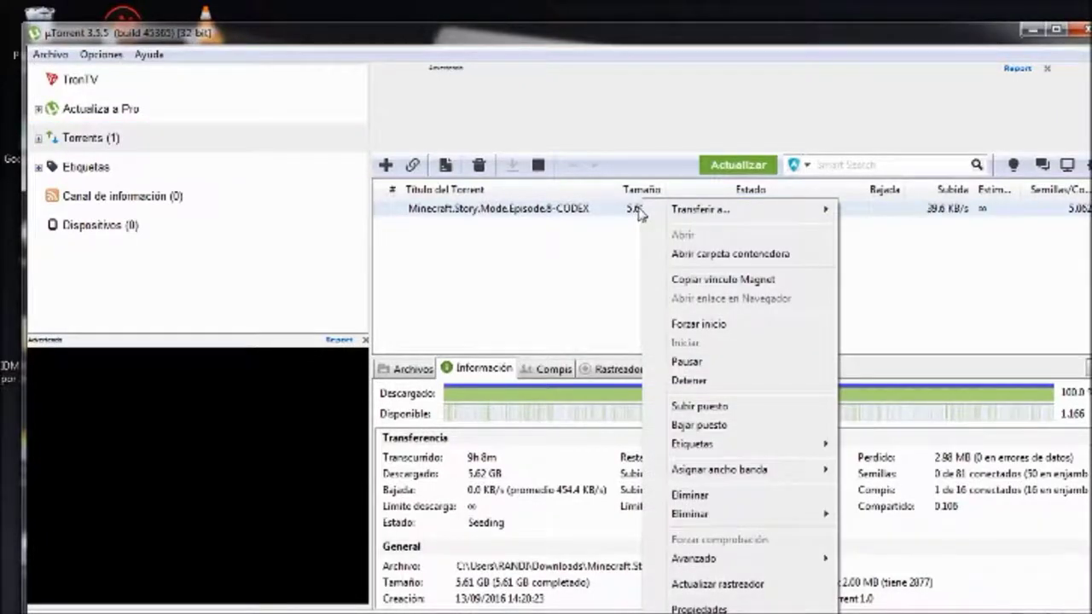
{"action": "left_click", "coordinate": [697, 254]}
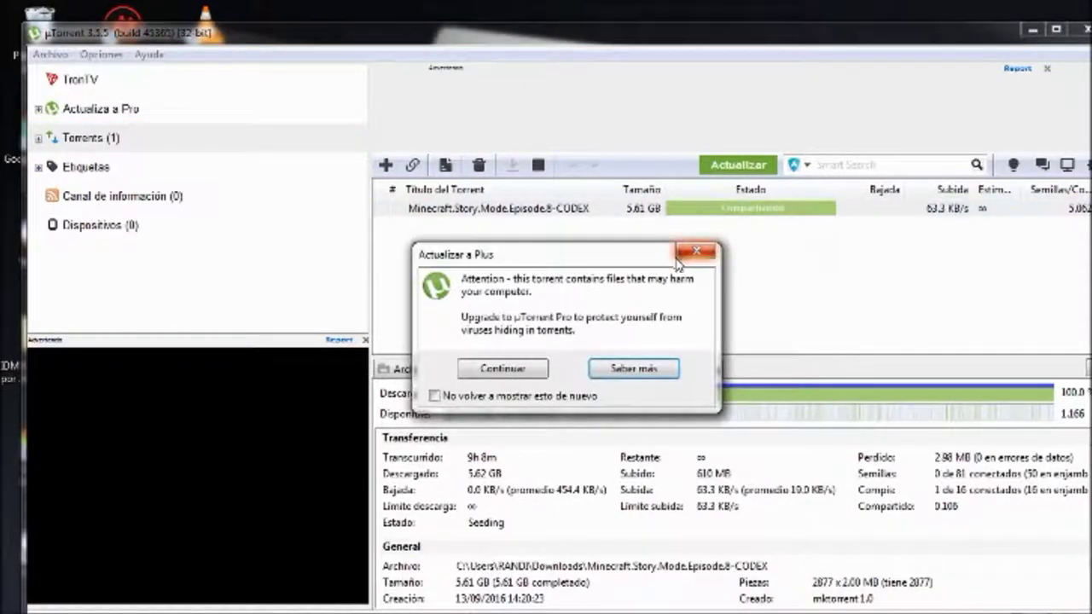
{"action": "left_click", "coordinate": [499, 370]}
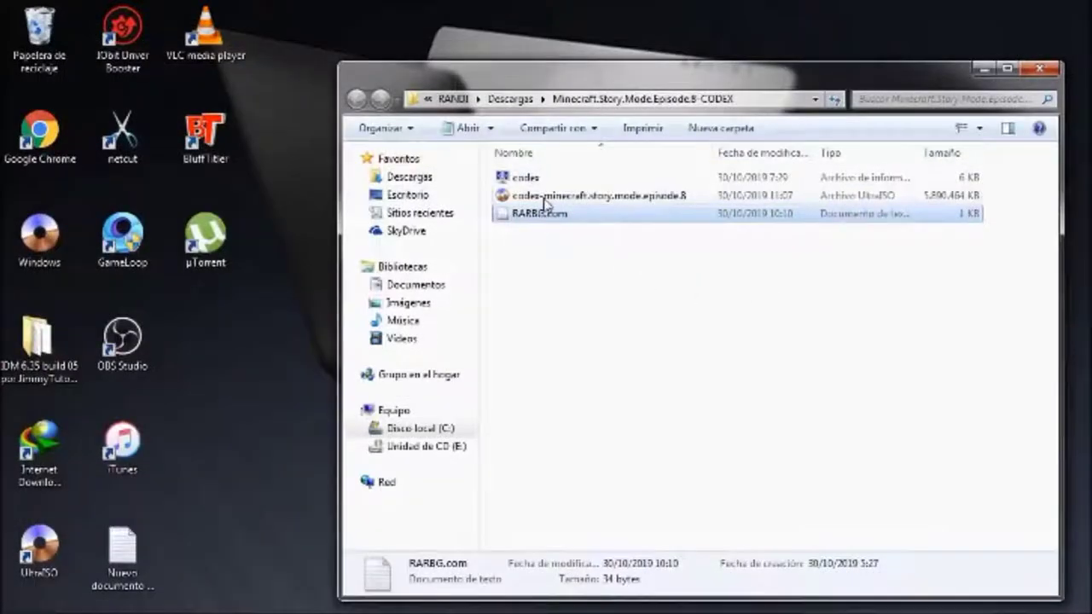
Step: Open the codex-minecraft.story.mode.episode.8 disc image in UltraISO
{"action": "left_click", "coordinate": [546, 203]}
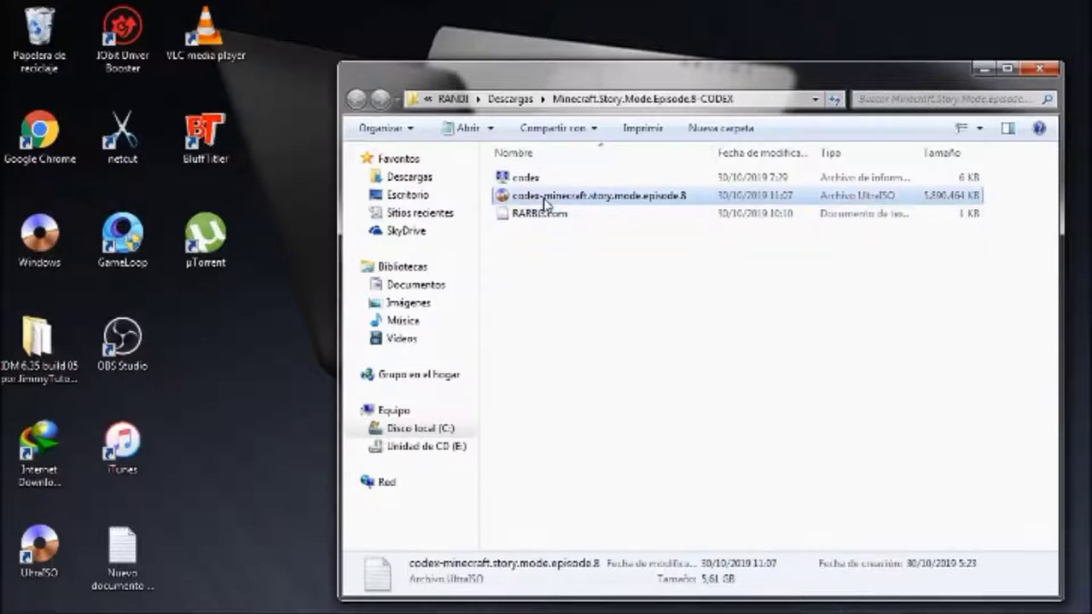
{"action": "right_click", "coordinate": [543, 196]}
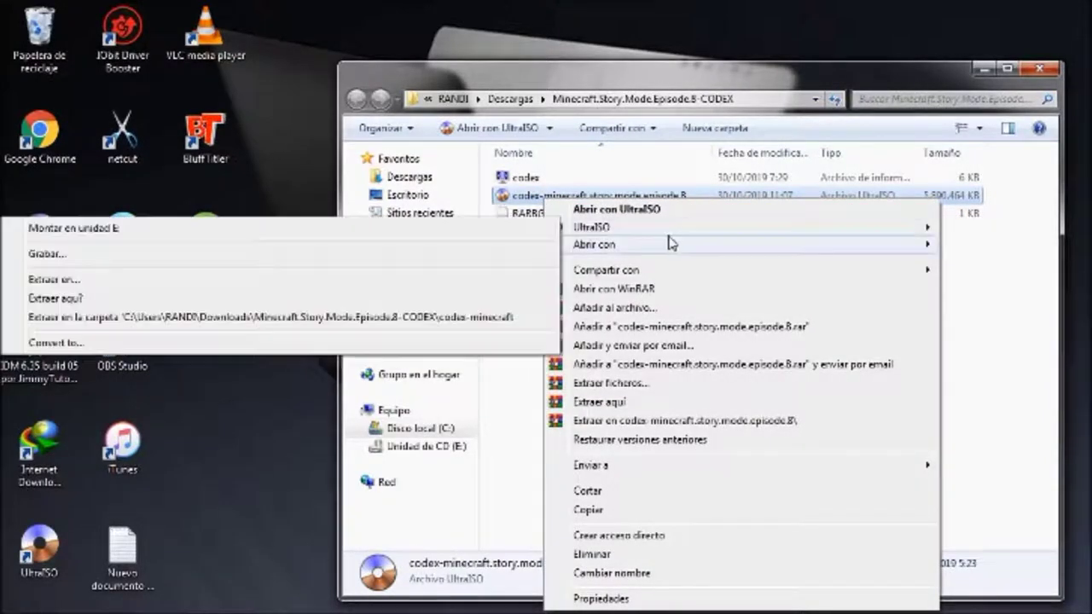
{"action": "mouse_move", "coordinate": [652, 227]}
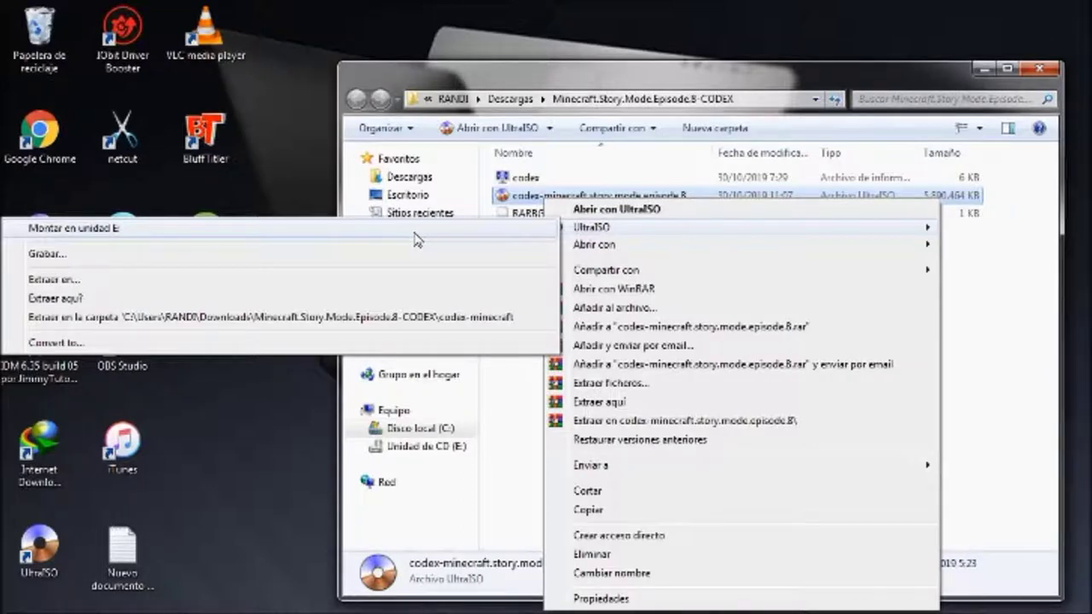
{"action": "left_click", "coordinate": [642, 210]}
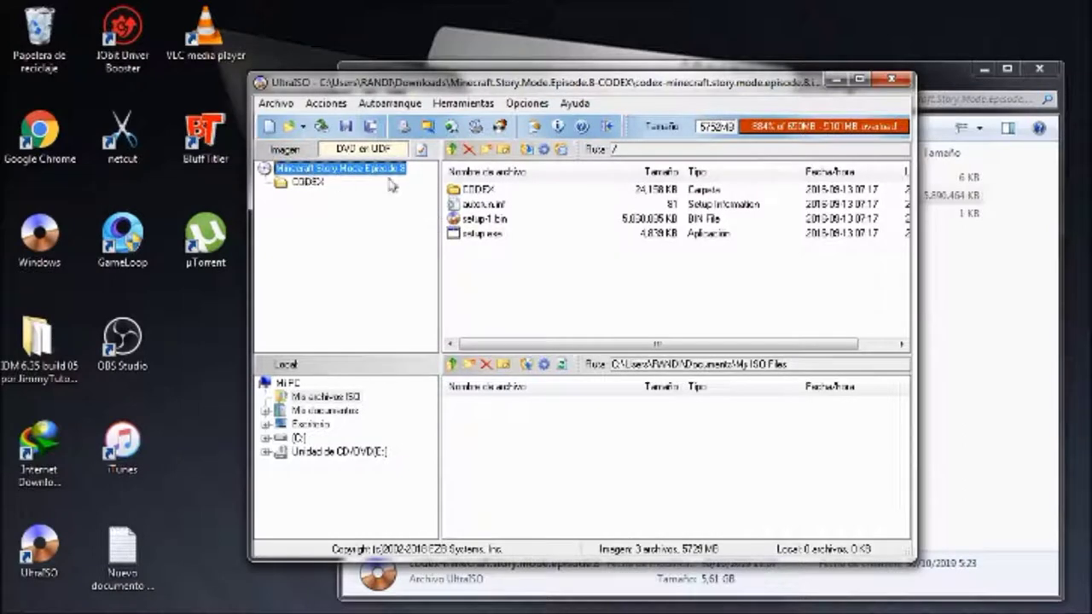
Step: Mount the Minecraft Story Mode disc image on virtual drive E: and close UltraISO
{"action": "left_click", "coordinate": [461, 103]}
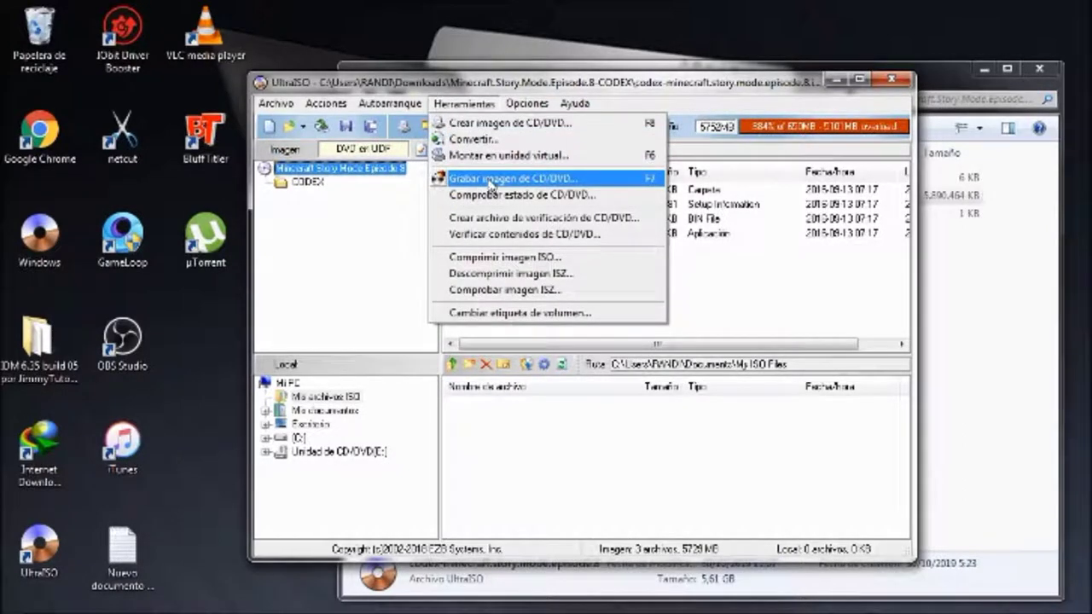
{"action": "left_click", "coordinate": [546, 161]}
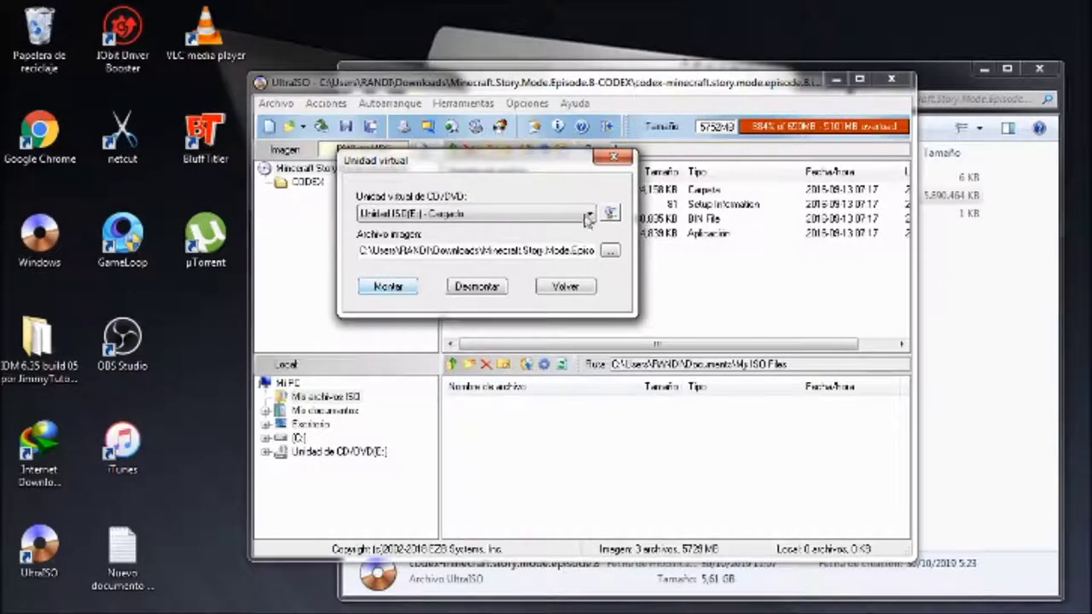
{"action": "left_click", "coordinate": [614, 157]}
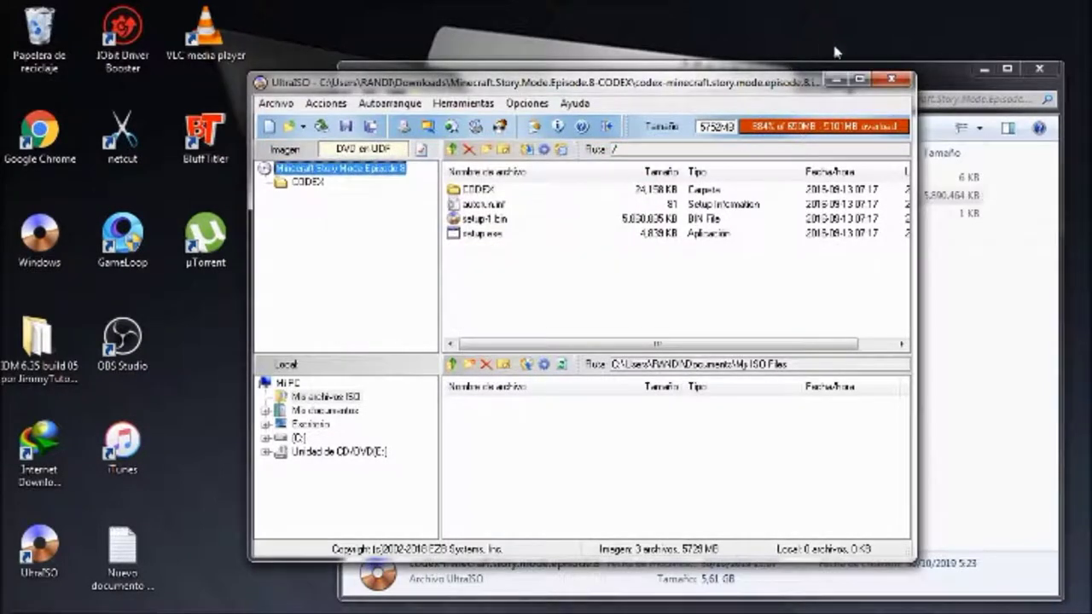
{"action": "left_click", "coordinate": [889, 82]}
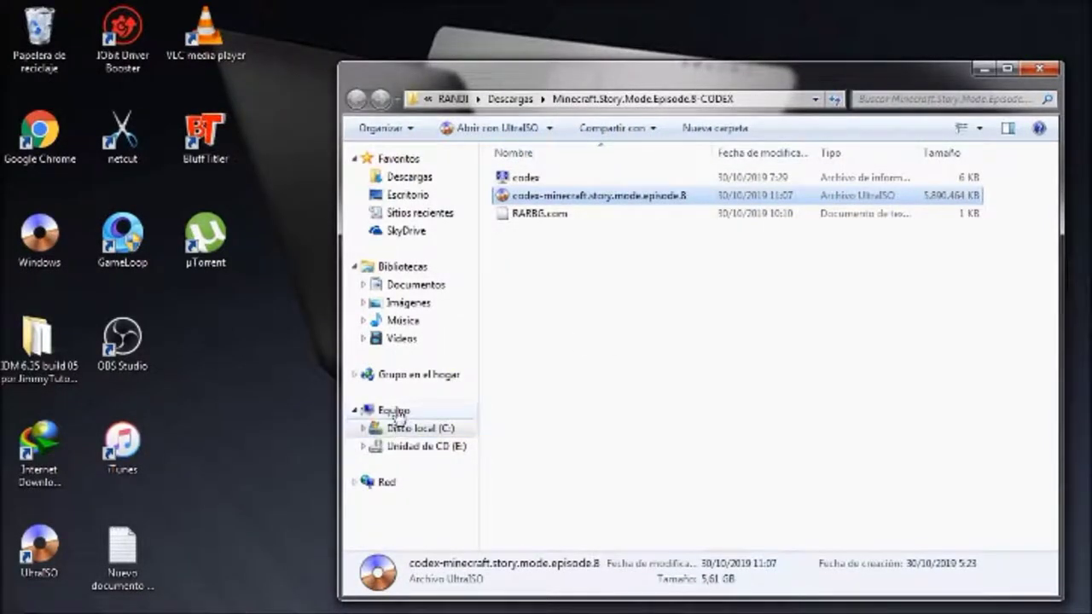
Step: Open the mounted Minecraft Story Mode Episode 8 disc on drive E: from the computer's drive list
{"action": "left_click", "coordinate": [395, 411]}
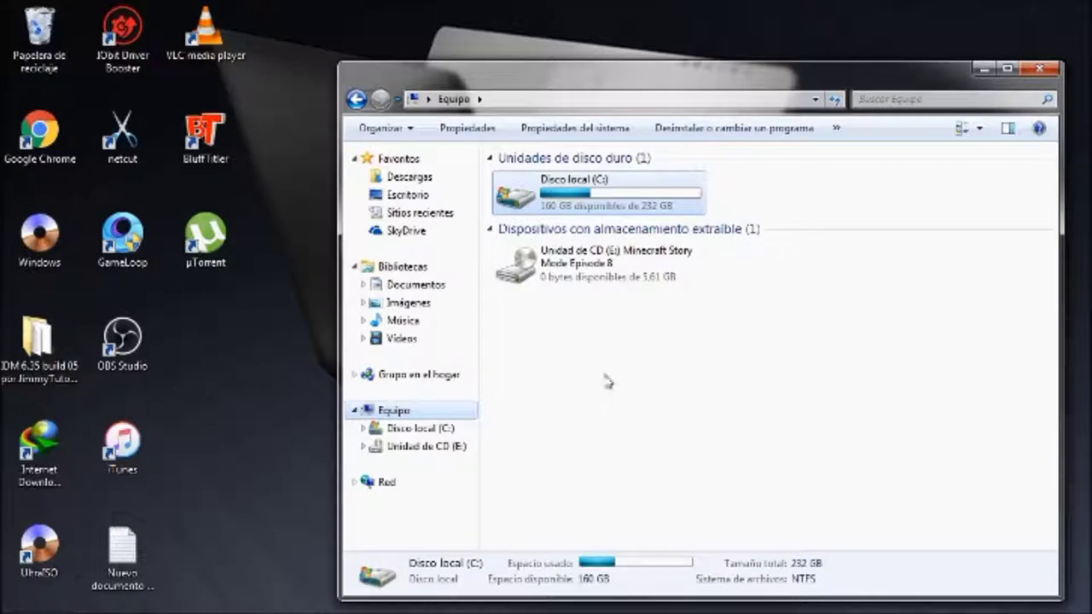
{"action": "left_click", "coordinate": [605, 388]}
{"action": "left_click", "coordinate": [571, 269]}
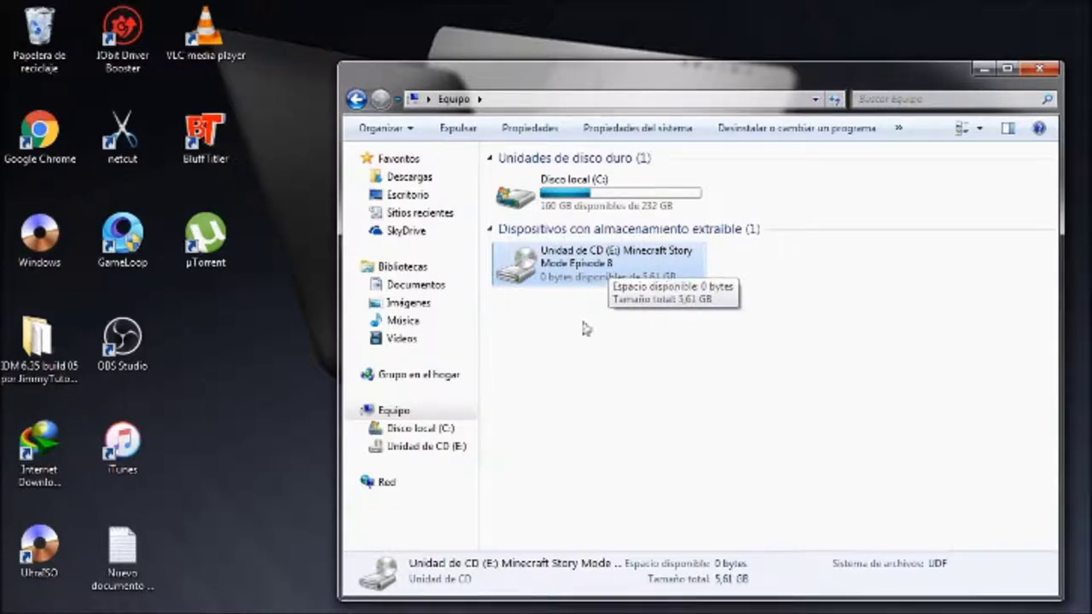
{"action": "right_click", "coordinate": [567, 265]}
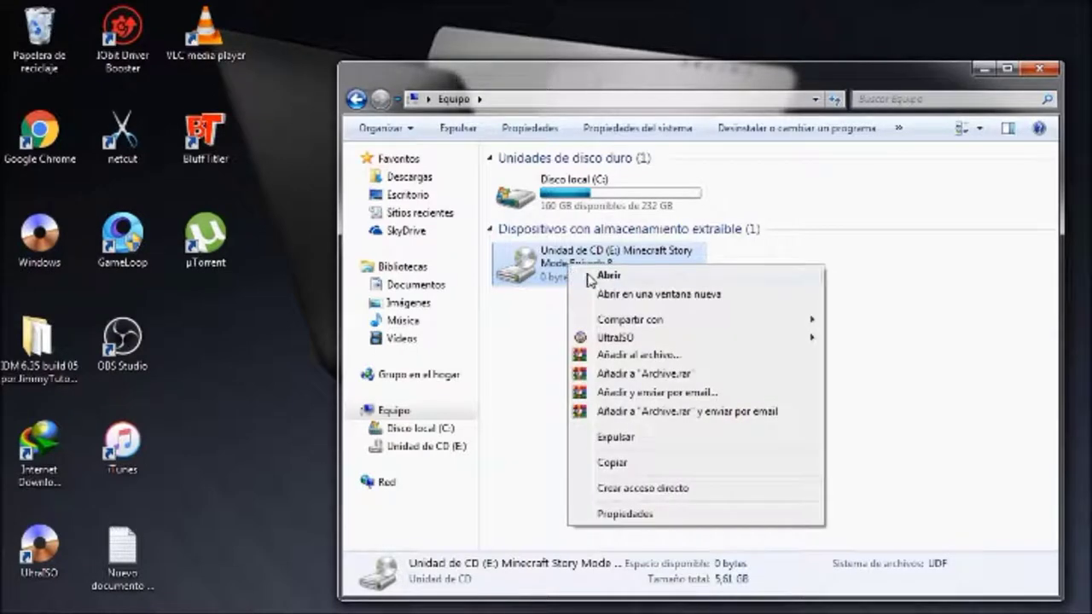
{"action": "left_click", "coordinate": [599, 275]}
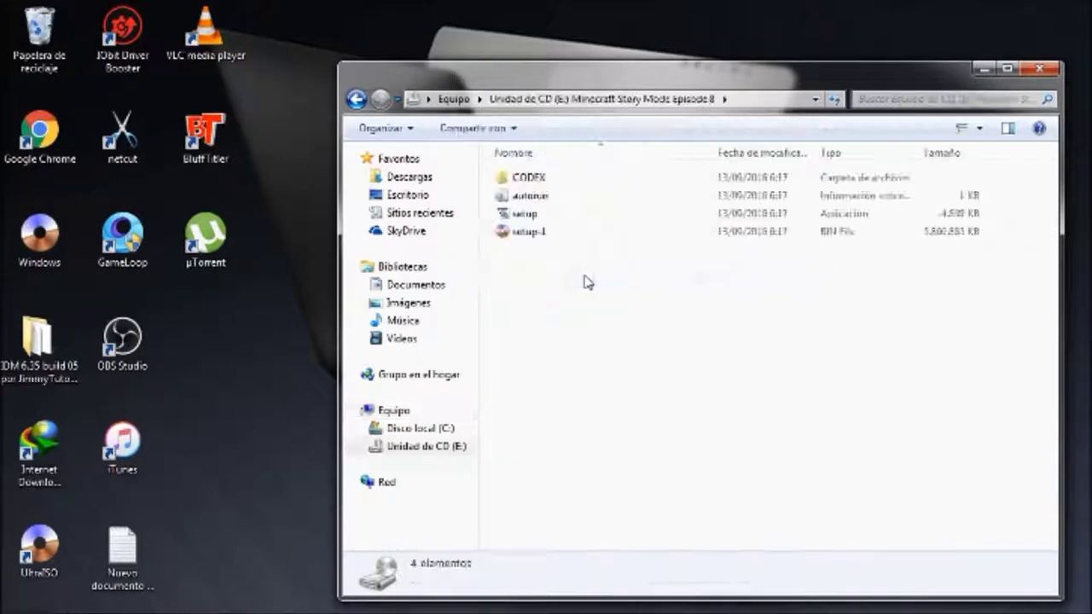
Step: Run the setup application from the disc, install the game with the default directory and shortcuts, and finish the installer
{"action": "double_click", "coordinate": [556, 219]}
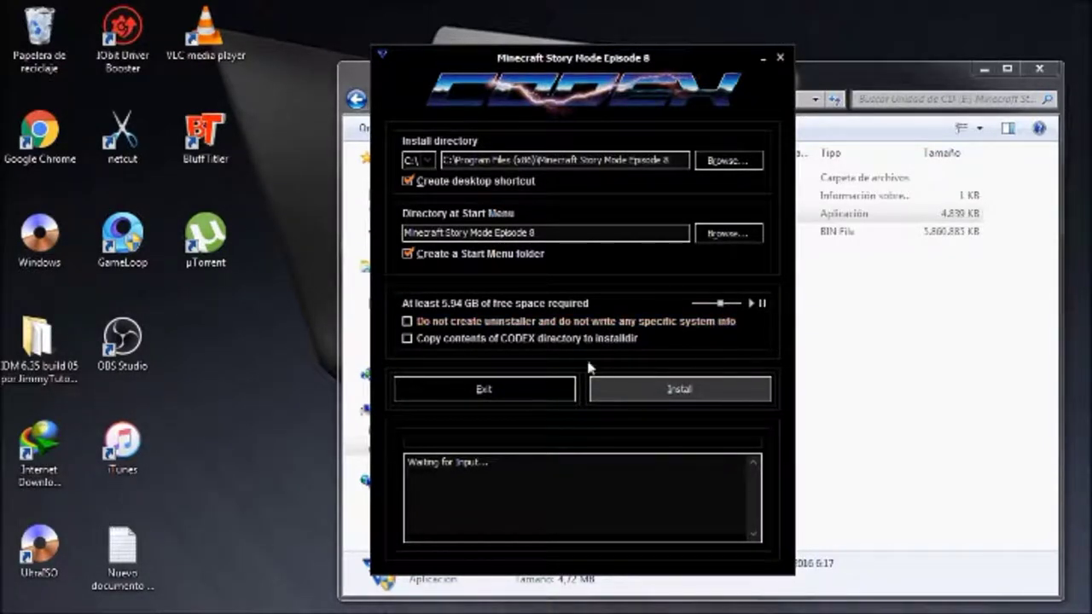
{"action": "left_click", "coordinate": [645, 397]}
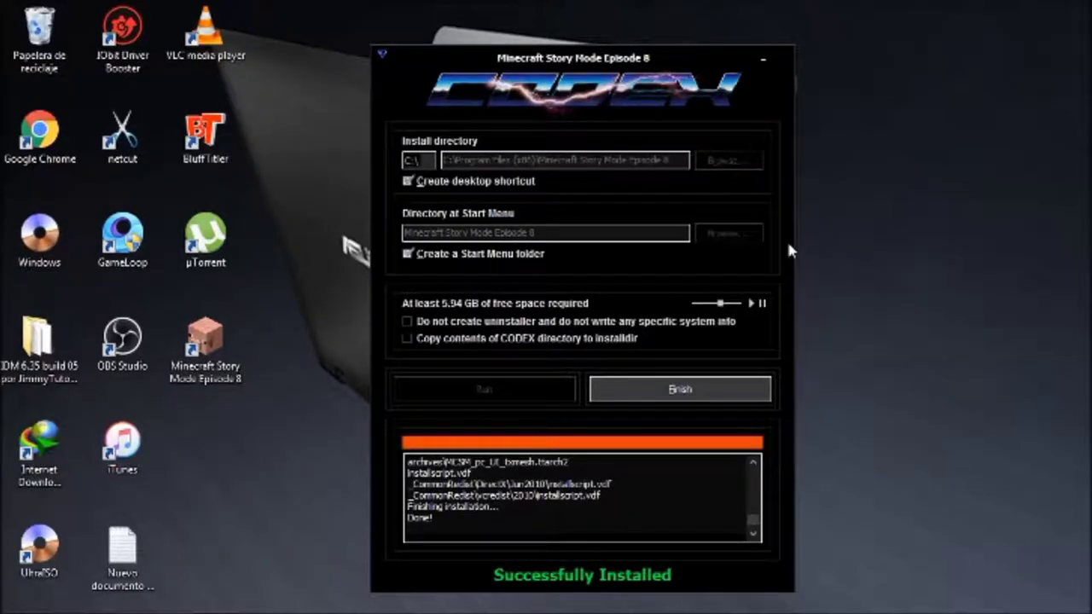
{"action": "left_click", "coordinate": [702, 394]}
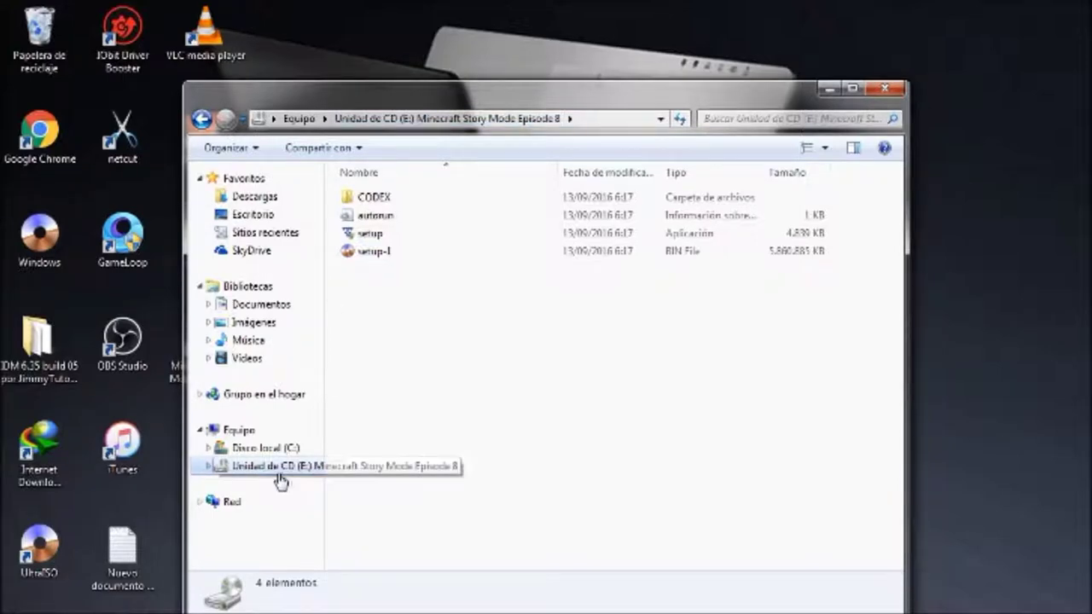
Step: Copy all five files from the CODEX folder on drive E:
{"action": "double_click", "coordinate": [411, 203]}
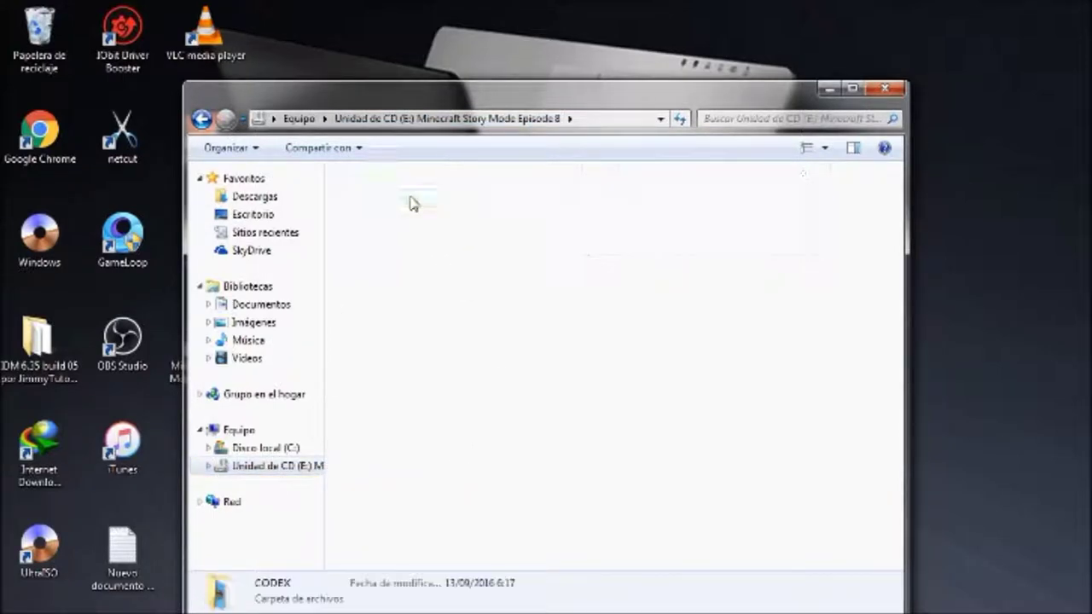
{"action": "left_click_drag", "start_coordinate": [416, 355], "coordinate": [416, 201]}
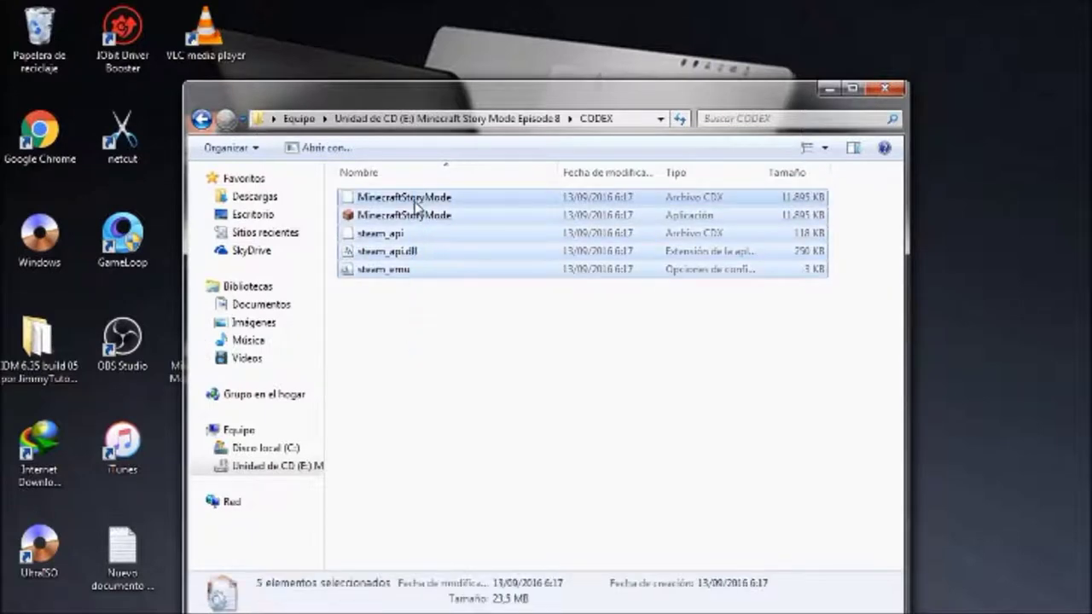
{"action": "right_click", "coordinate": [416, 203]}
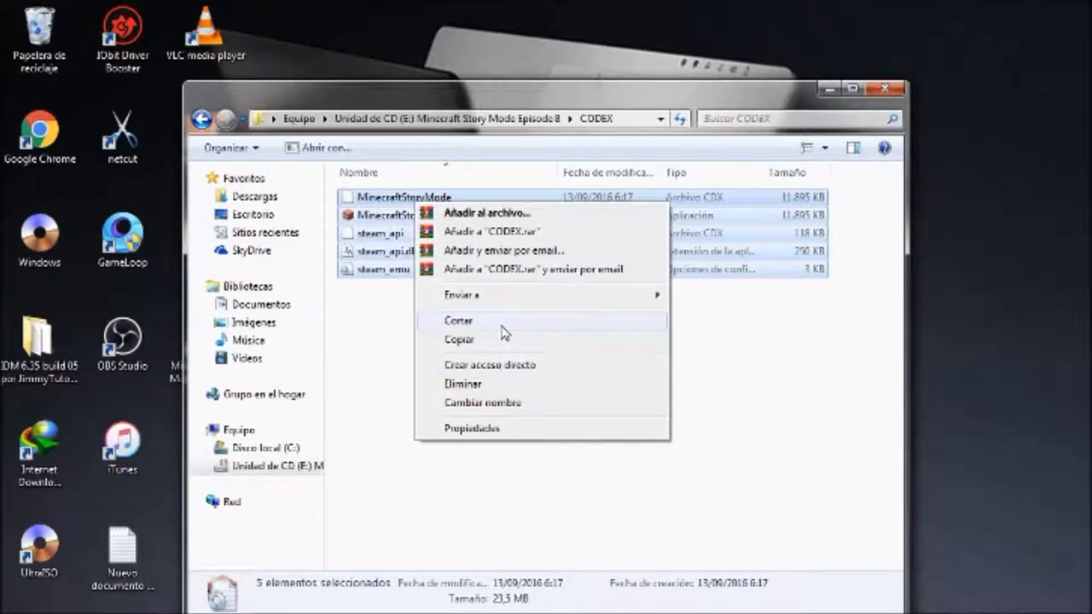
{"action": "left_click", "coordinate": [461, 341]}
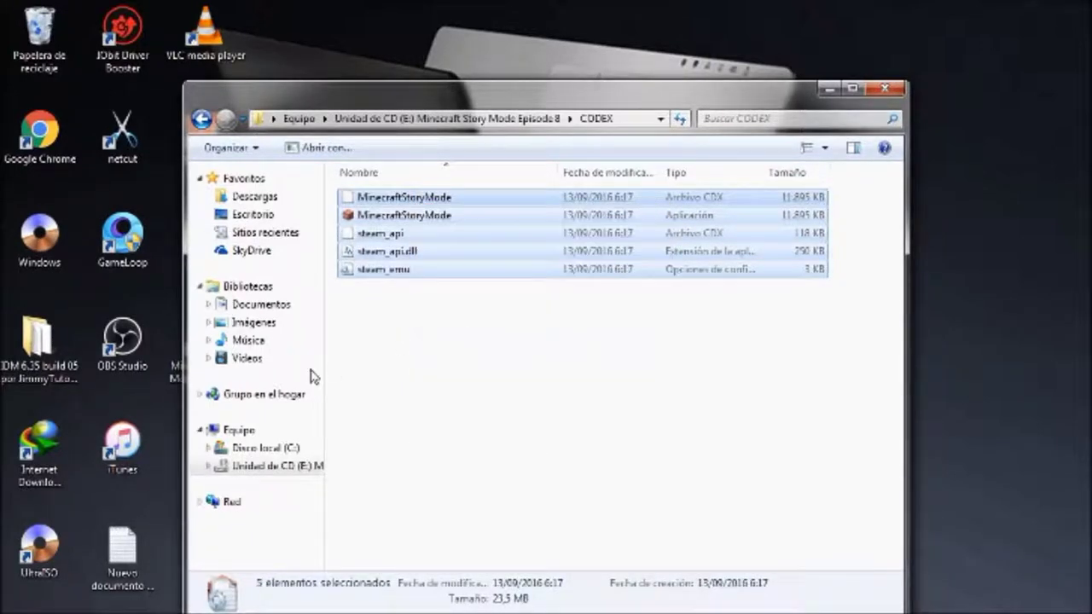
Step: Paste the copied files into the game's installation folder, located through its desktop shortcut, replacing the existing files with administrator permission
{"action": "left_click_drag", "start_coordinate": [384, 88], "coordinate": [548, 21]}
{"action": "right_click", "coordinate": [215, 354]}
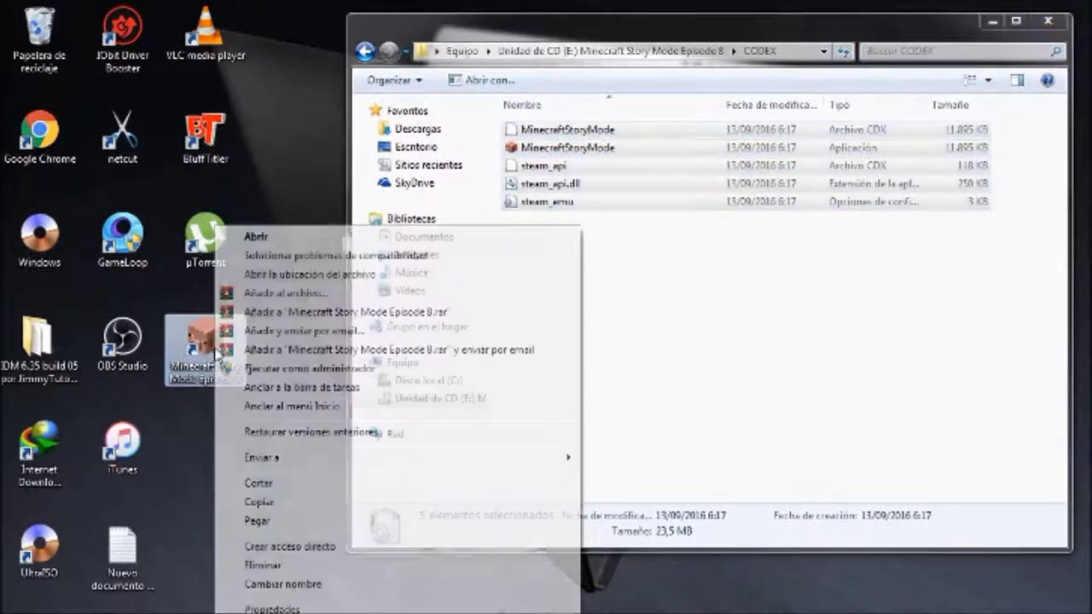
{"action": "left_click", "coordinate": [268, 282]}
{"action": "right_click", "coordinate": [633, 420]}
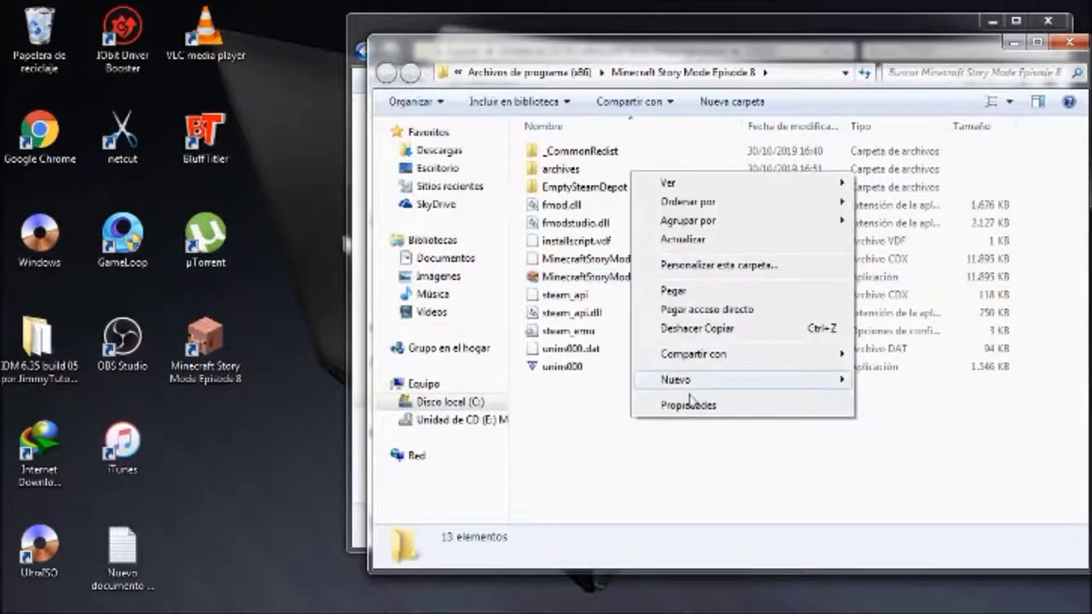
{"action": "left_click", "coordinate": [701, 291]}
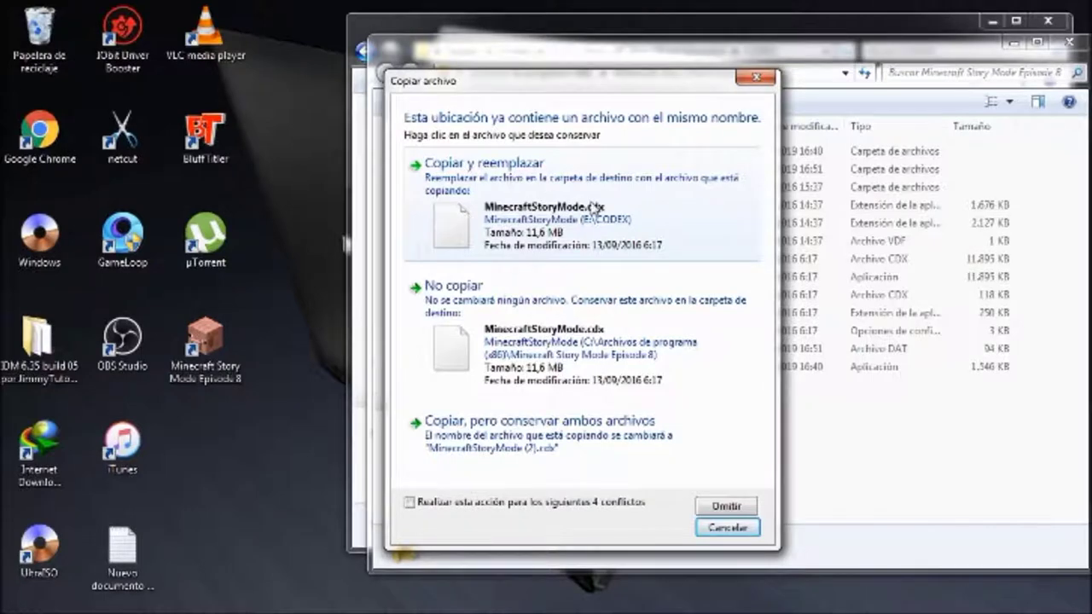
{"action": "left_click", "coordinate": [500, 260]}
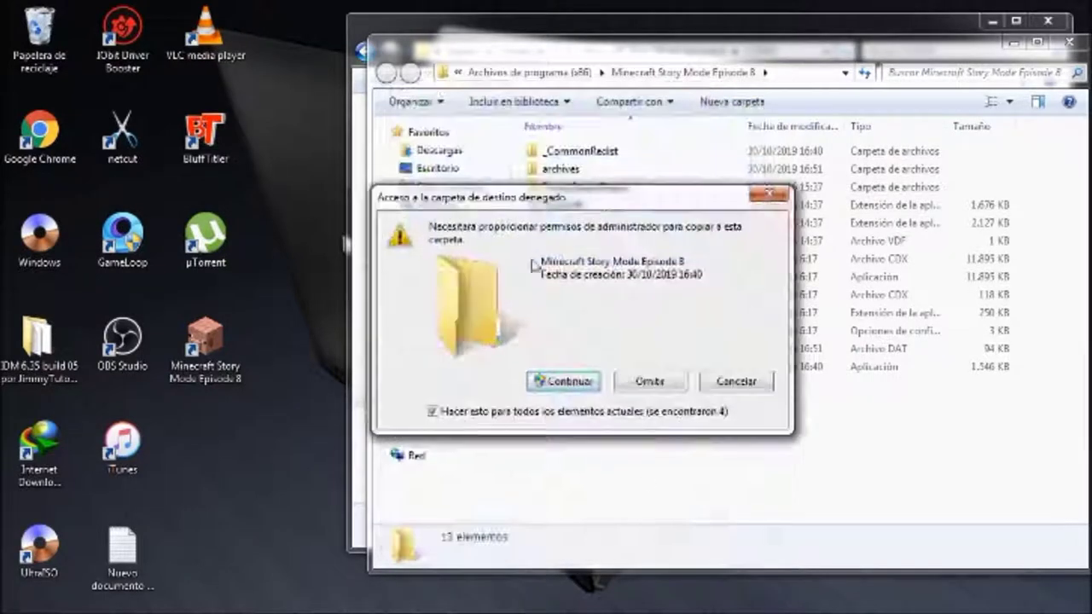
{"action": "left_click", "coordinate": [565, 382]}
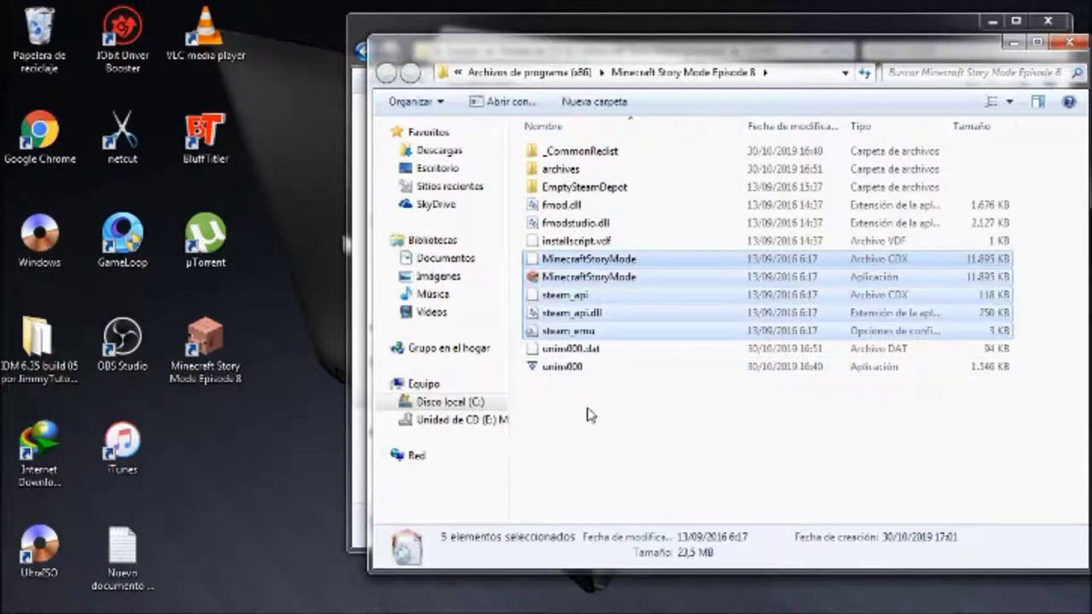
{"action": "left_click", "coordinate": [618, 430]}
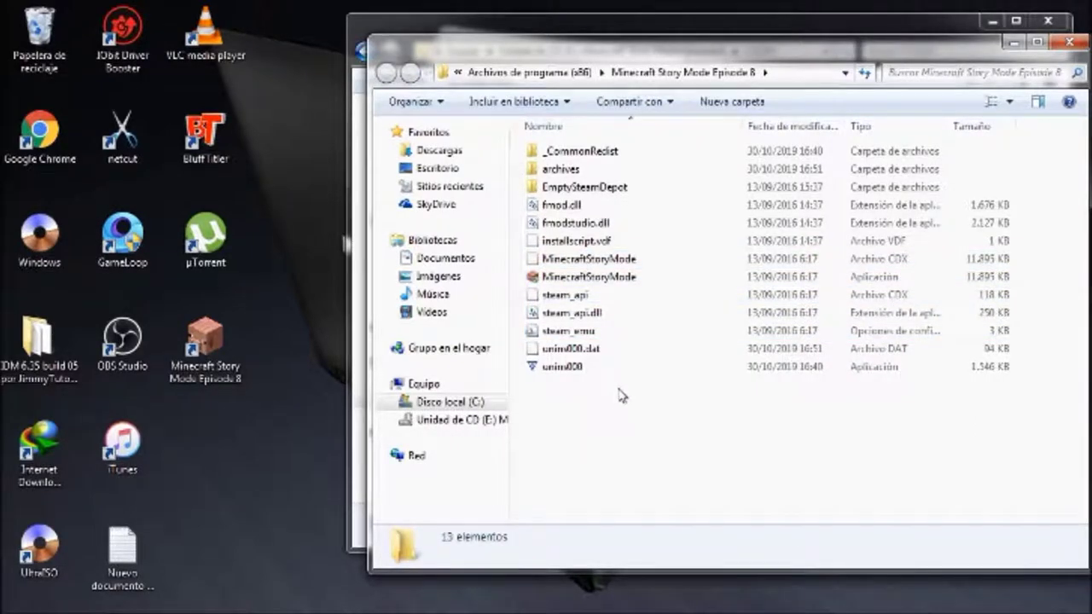
Step: Launch the MinecraftStoryMode application from the installation folder and begin the game from its title screen
{"action": "double_click", "coordinate": [588, 276]}
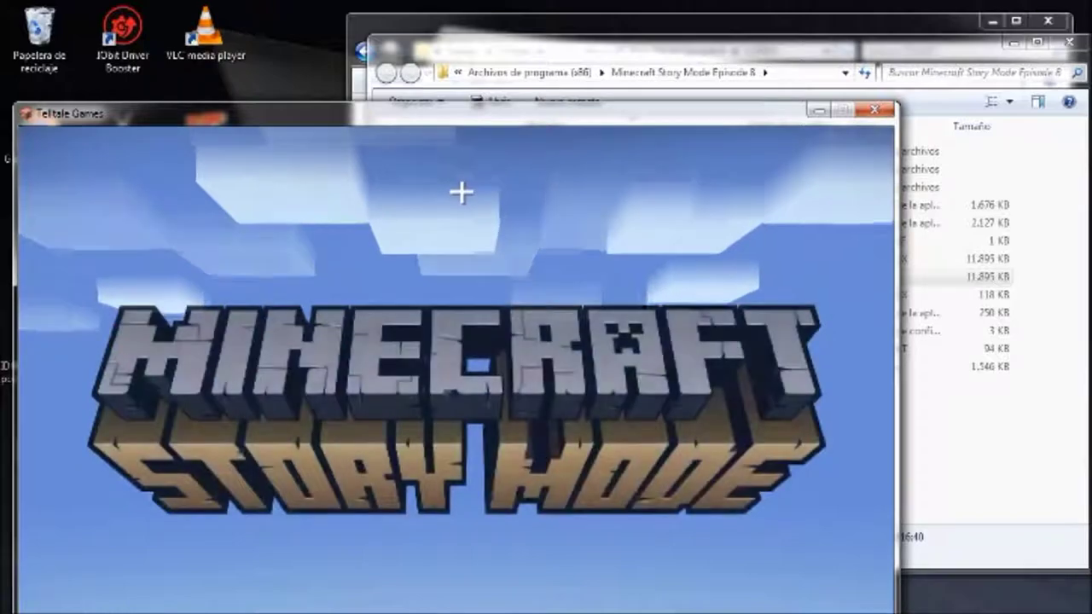
{"action": "left_click_drag", "start_coordinate": [502, 116], "coordinate": [541, 20]}
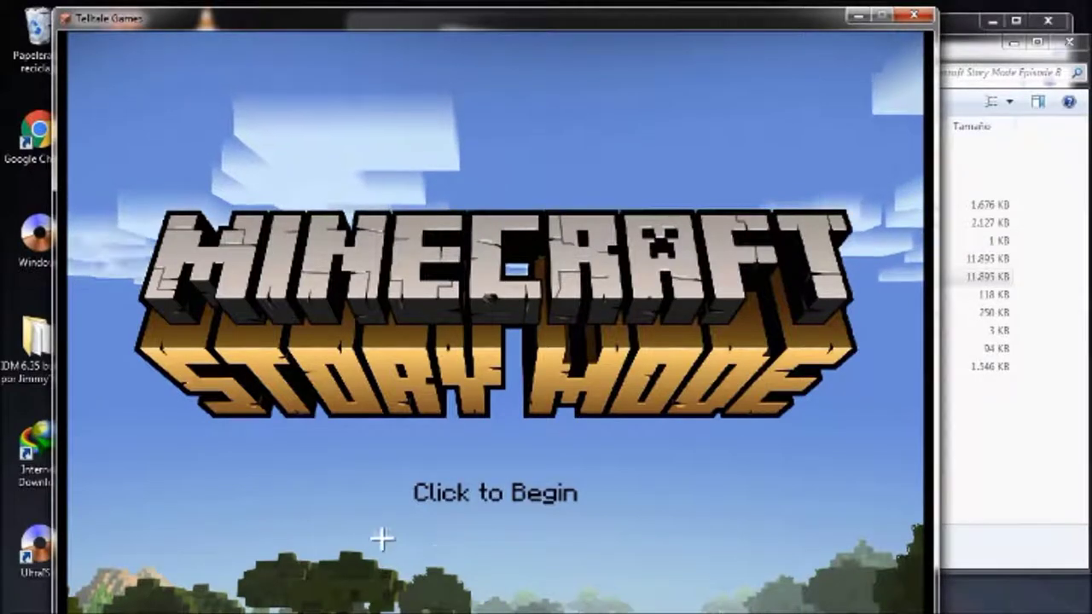
{"action": "left_click", "coordinate": [459, 500]}
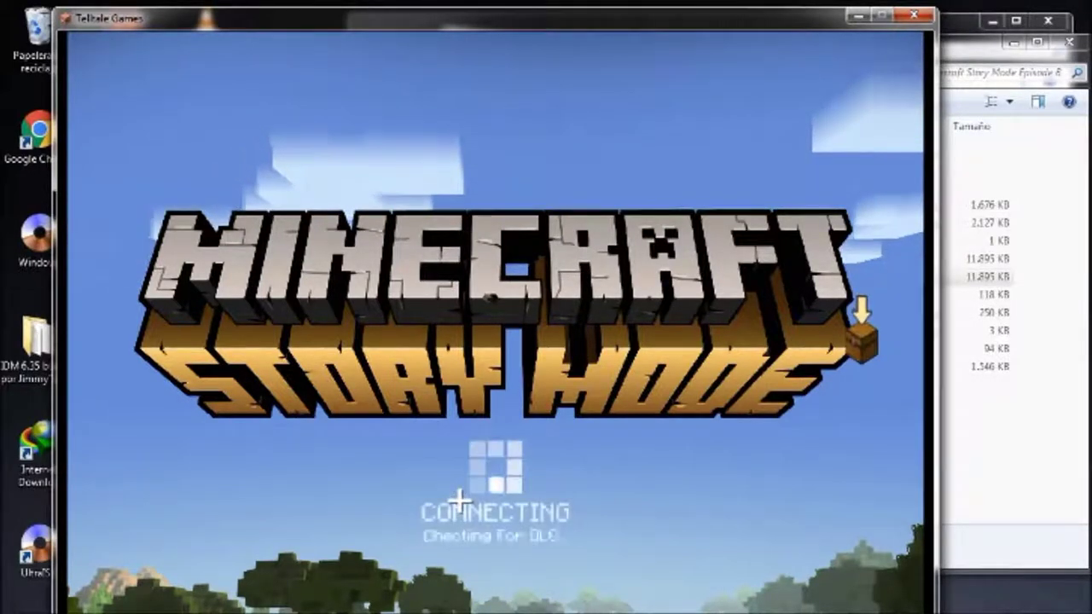